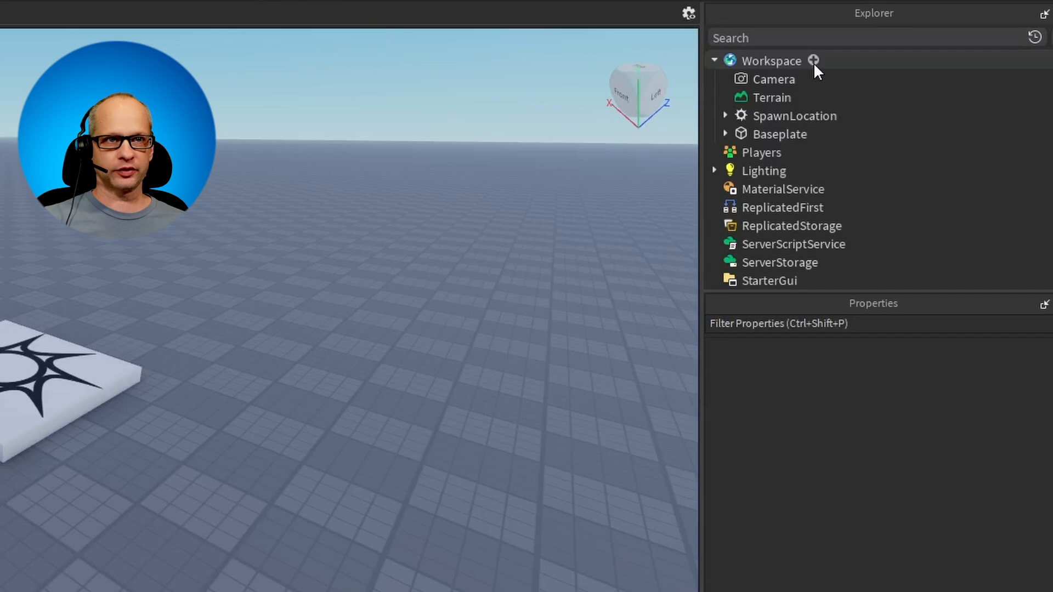
Step: Insert a Tool object into the Workspace
click(814, 60)
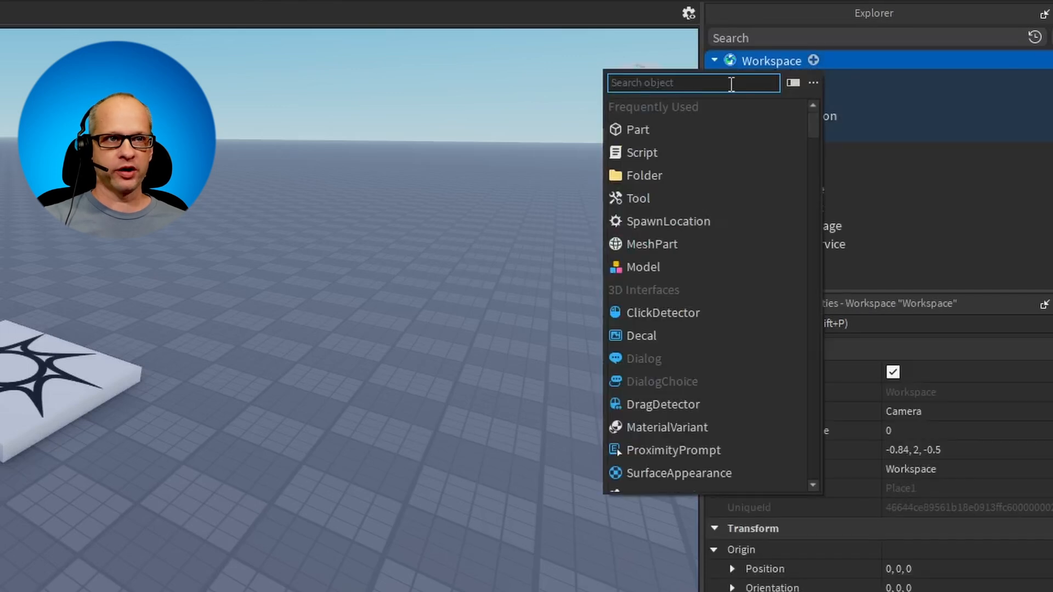
text(tool)
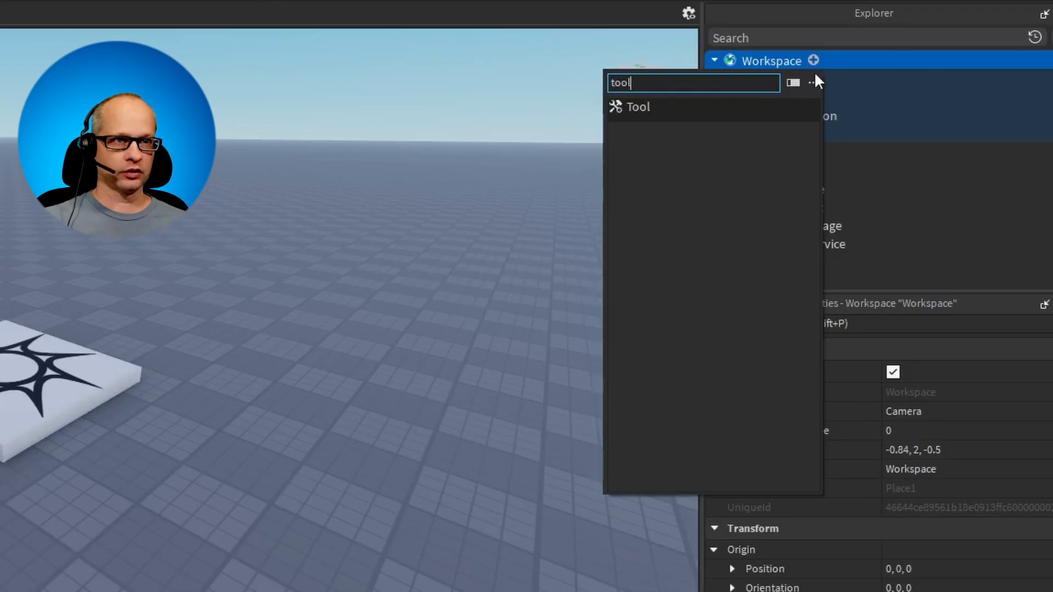
click(673, 107)
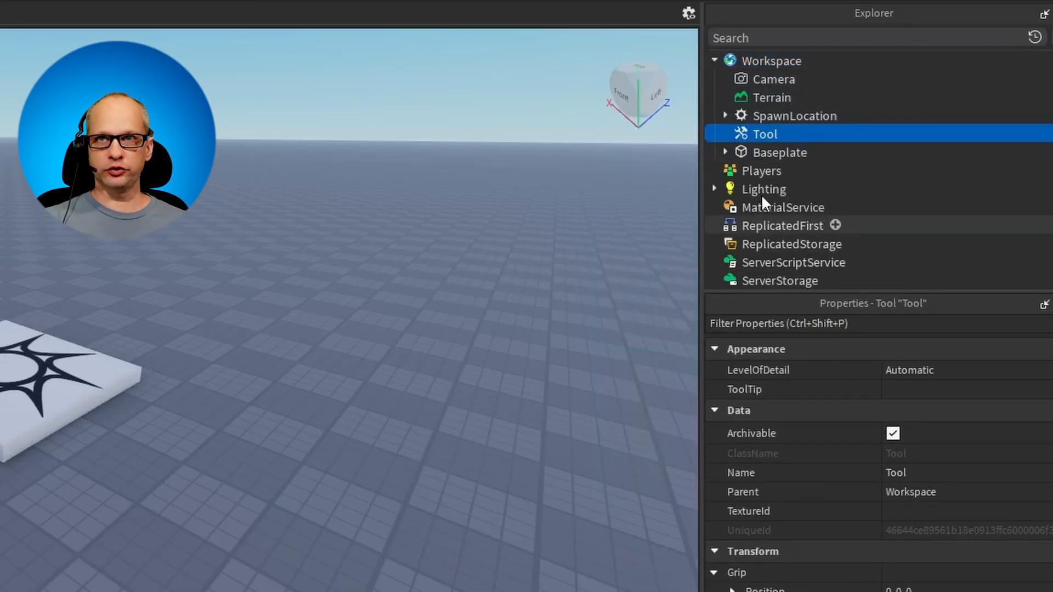
Step: Rename the new Tool object as ToolAxe
right_click(765, 134)
click(828, 220)
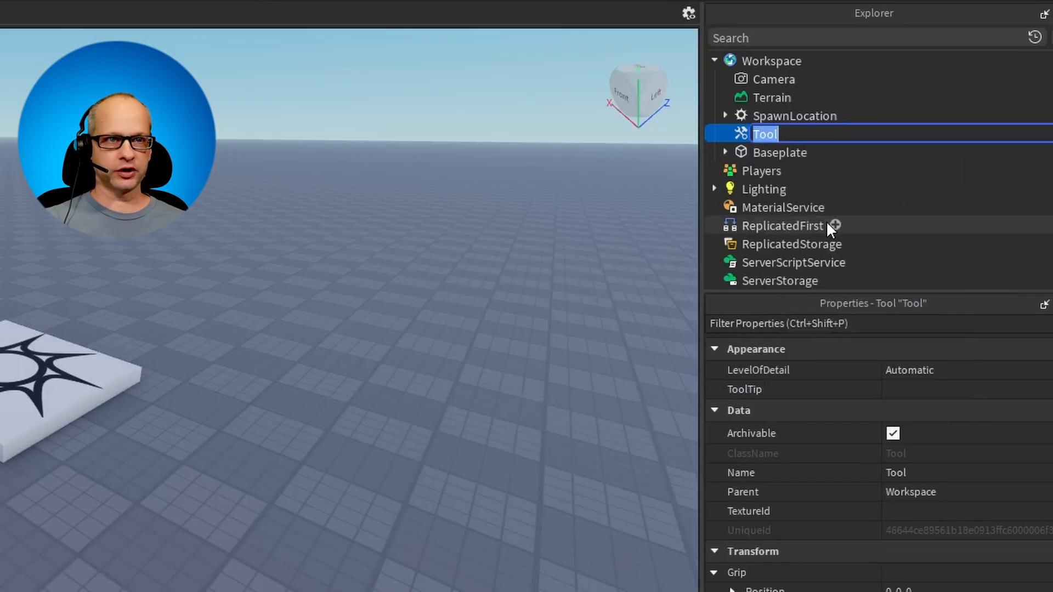
click(776, 133)
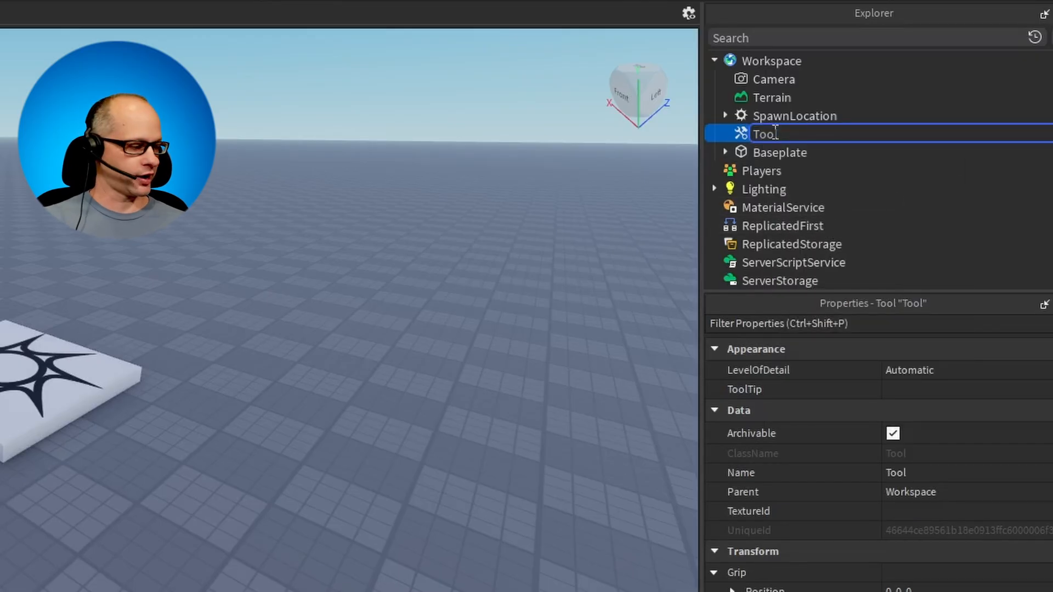
text(Axe)
key(Return)
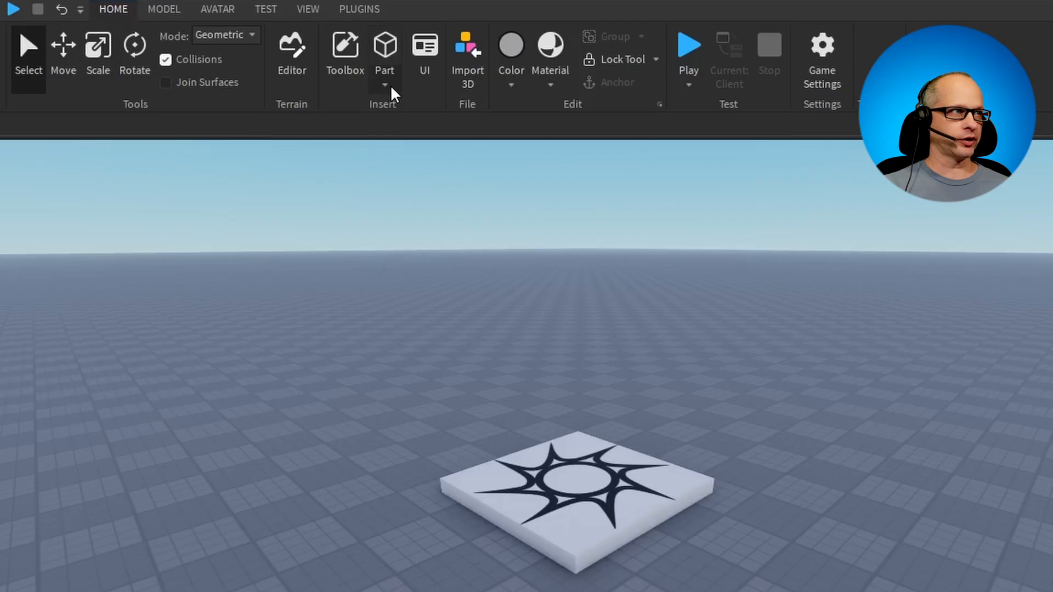
Step: Insert a block part and nest it inside ToolAxe
click(393, 92)
click(416, 107)
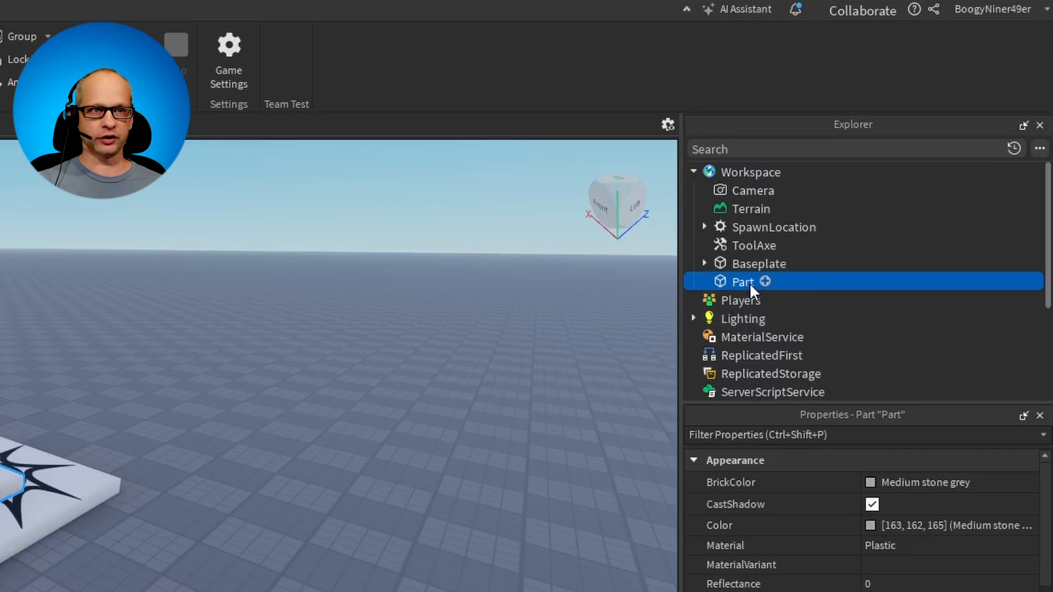
drag(749, 280, 753, 242)
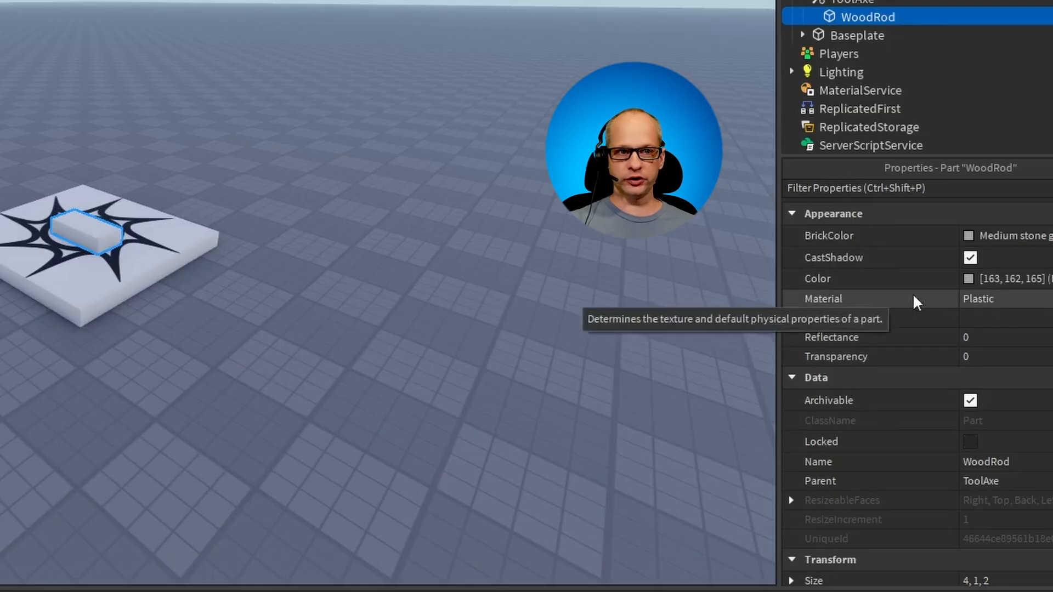
Step: Set the WoodRod part's material to Wood and its BrickColor to CGA brown
click(1022, 309)
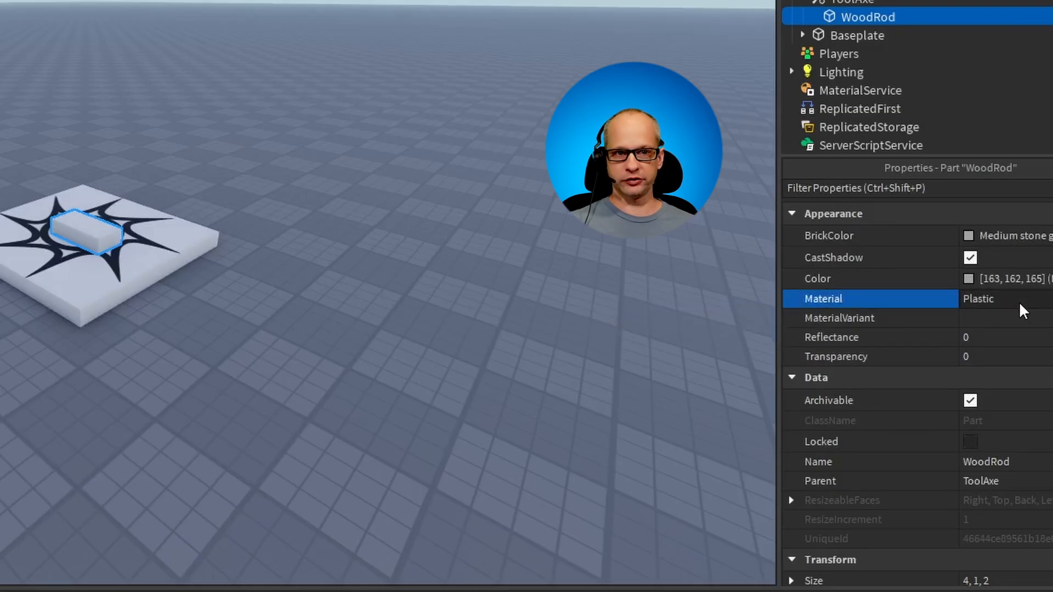
click(1023, 310)
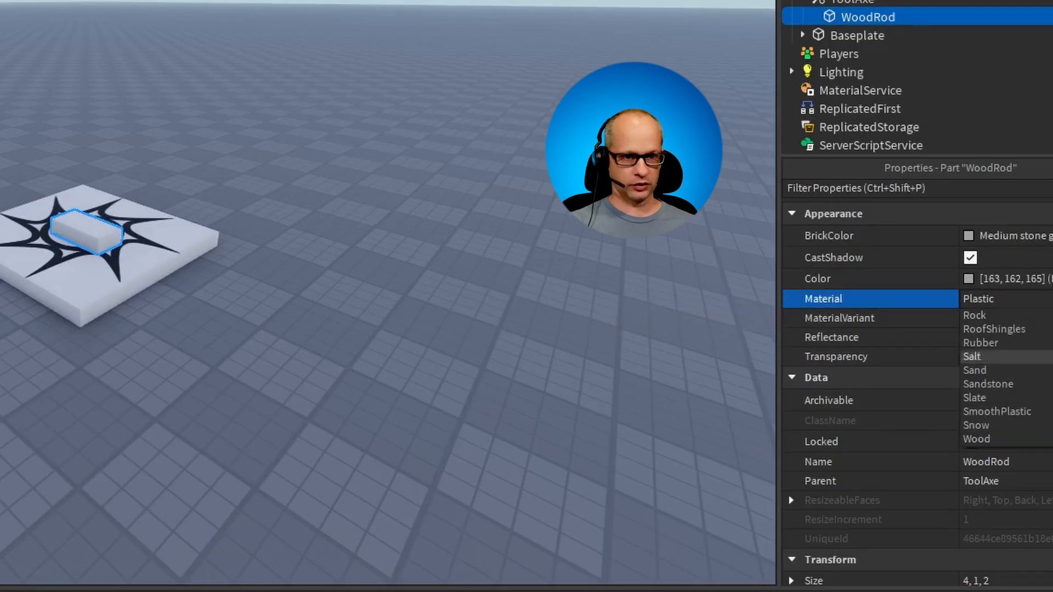
click(1031, 440)
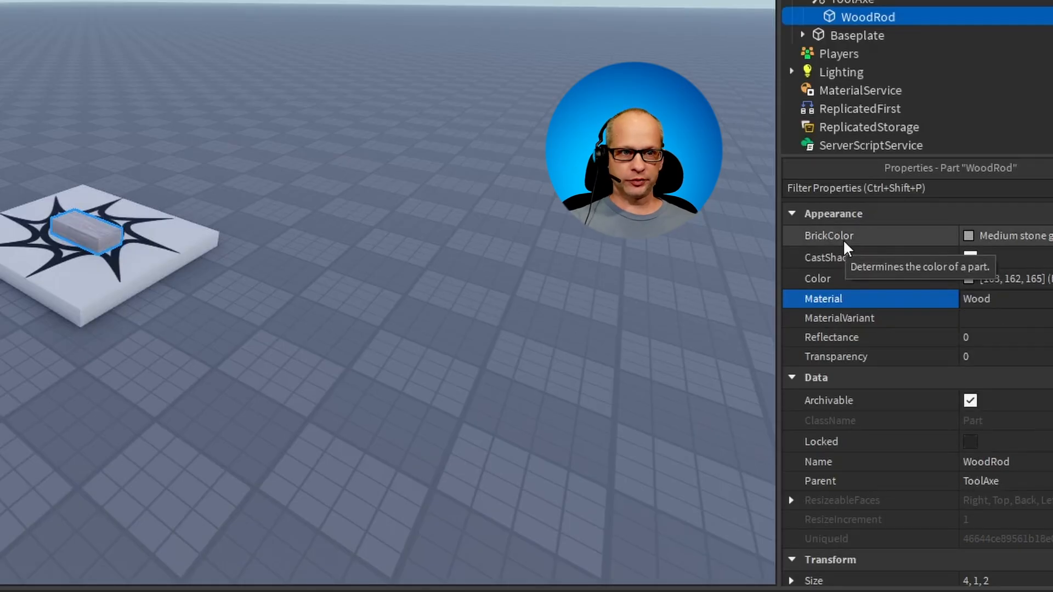
click(970, 237)
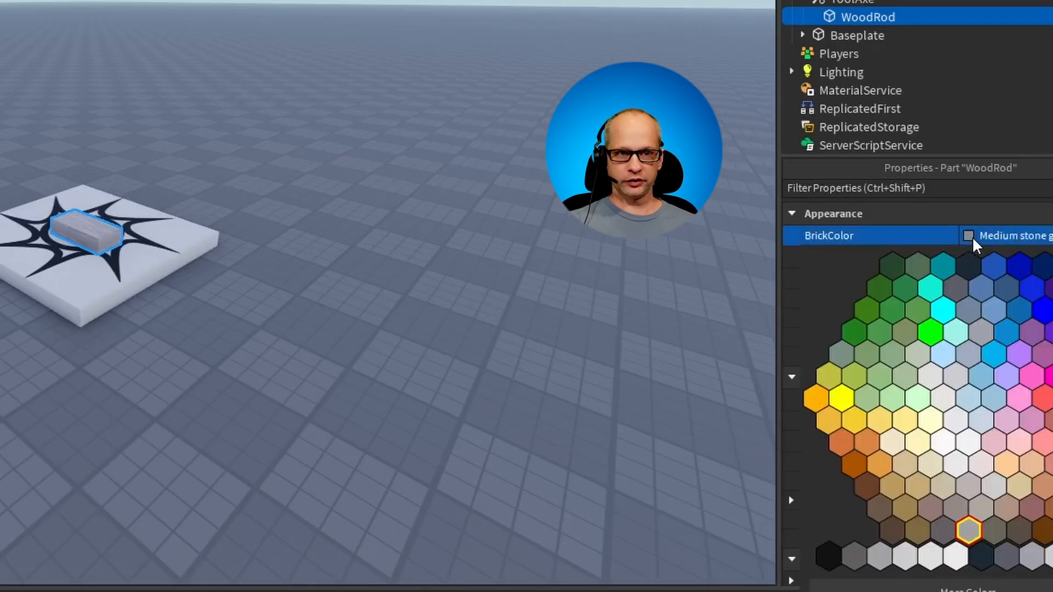
click(854, 464)
Step: Set the WoodRod's size to X 0.25, Y 4 and Z 0.25
scroll(1042, 346, down, 4)
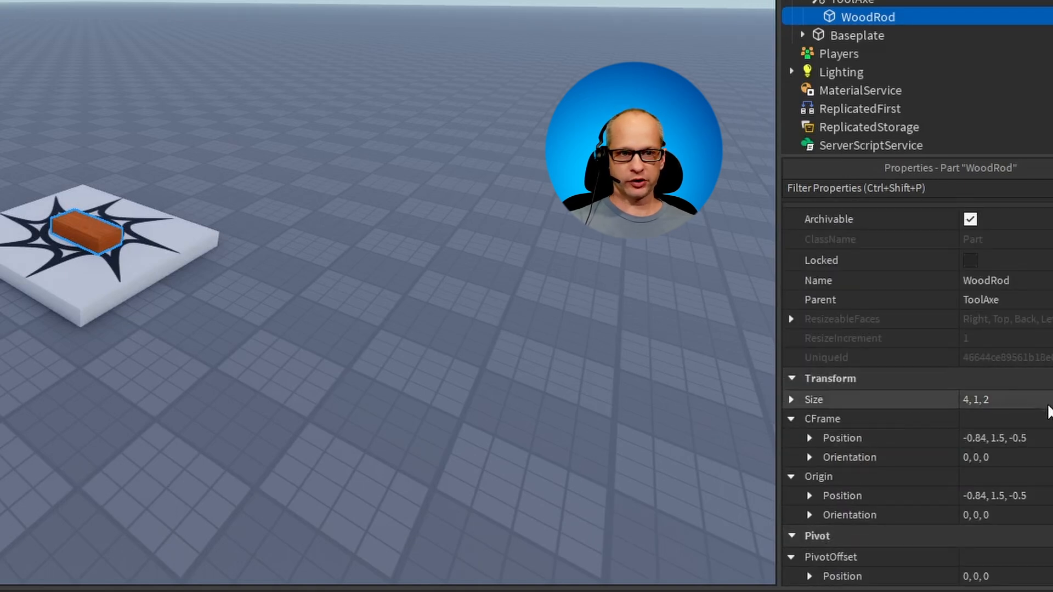
click(791, 398)
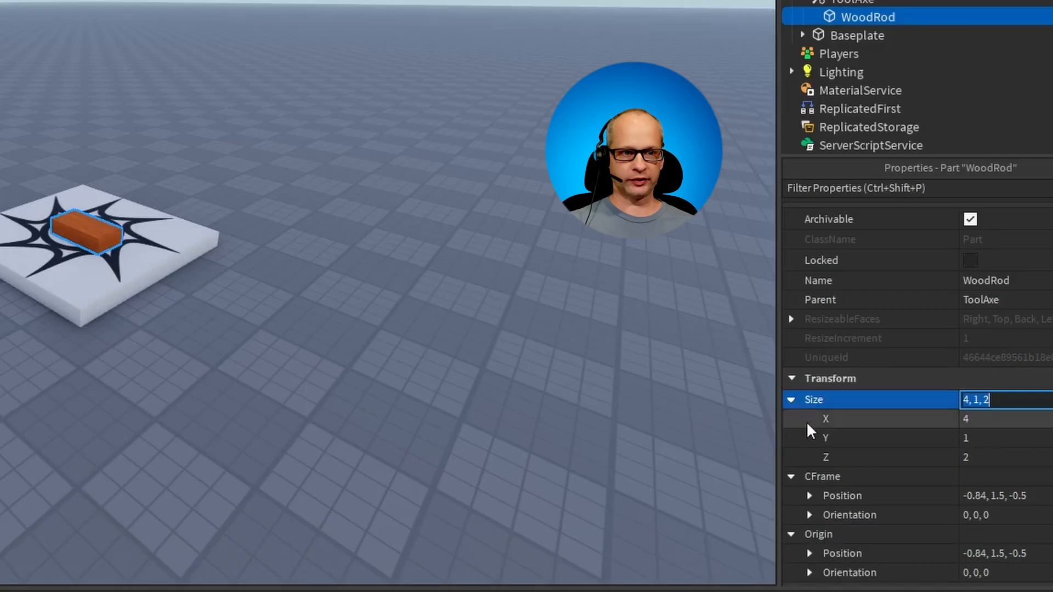
click(985, 420)
text(0.25)
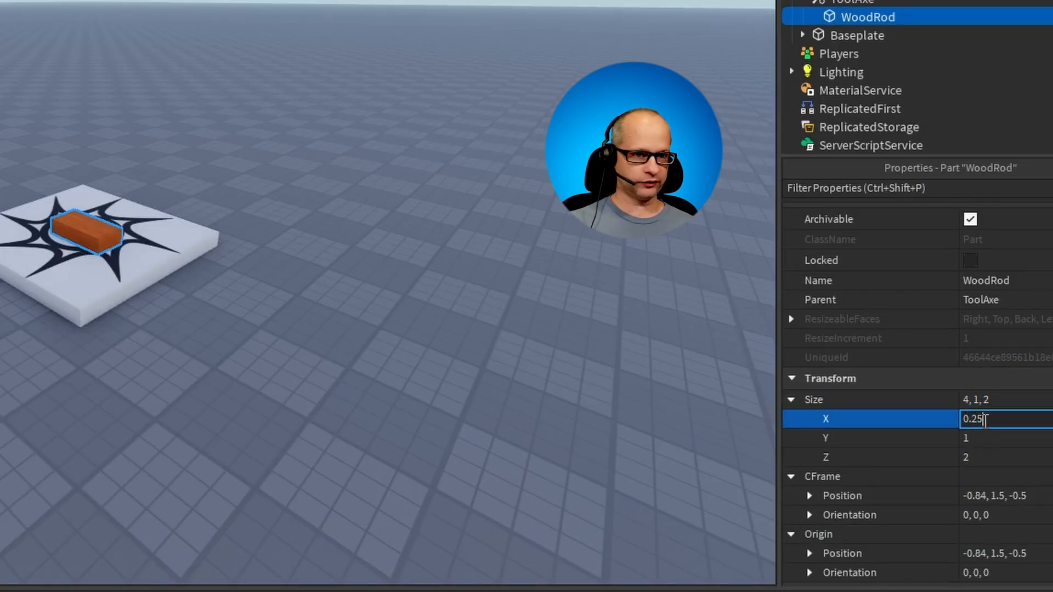
click(1018, 438)
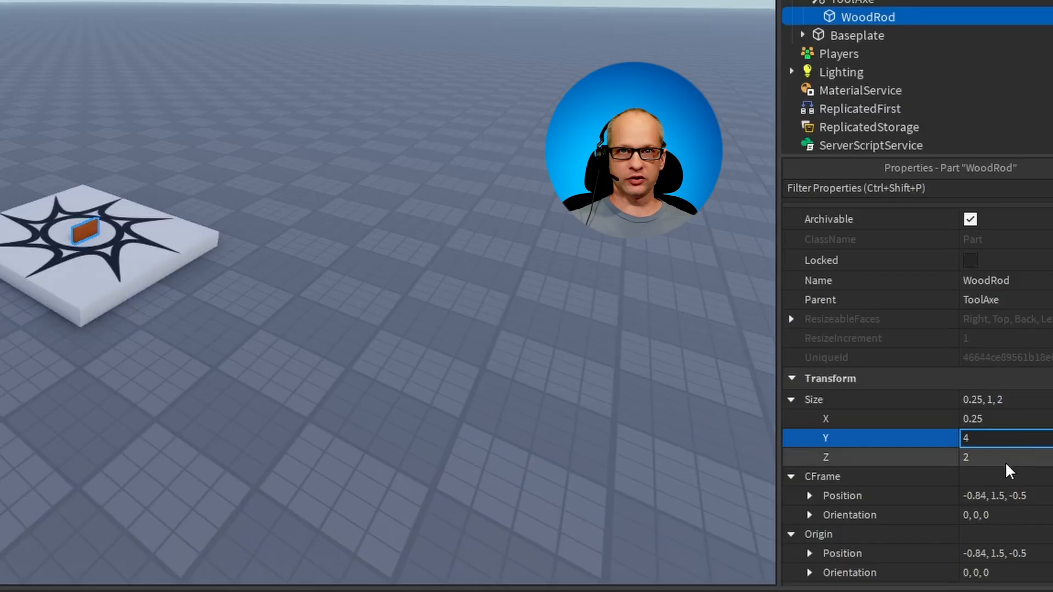
click(1003, 463)
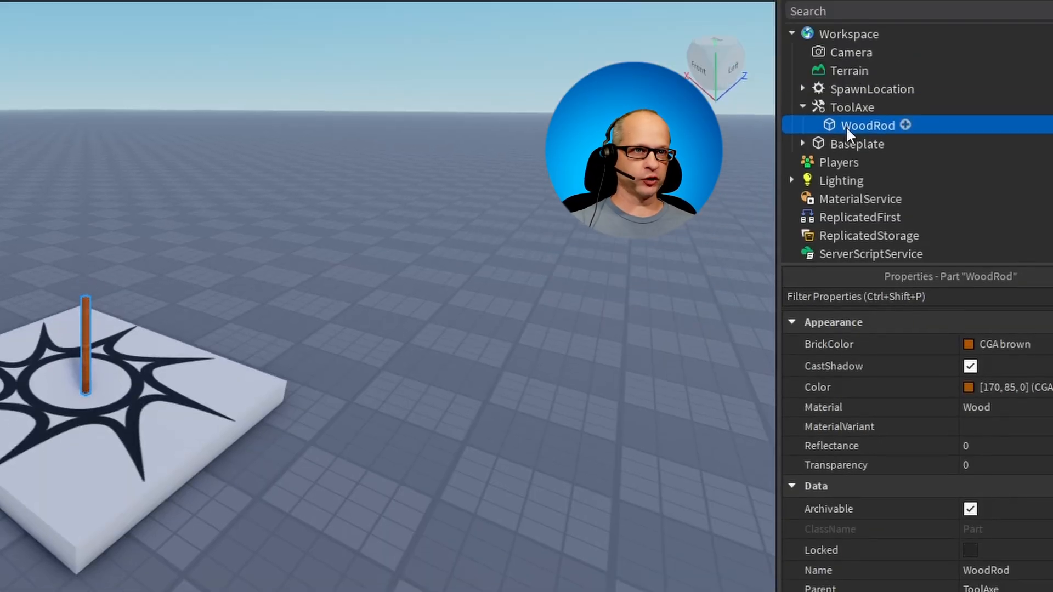
Step: Duplicate the WoodRod part within ToolAxe and rename the copy as Handle
double_click(878, 125)
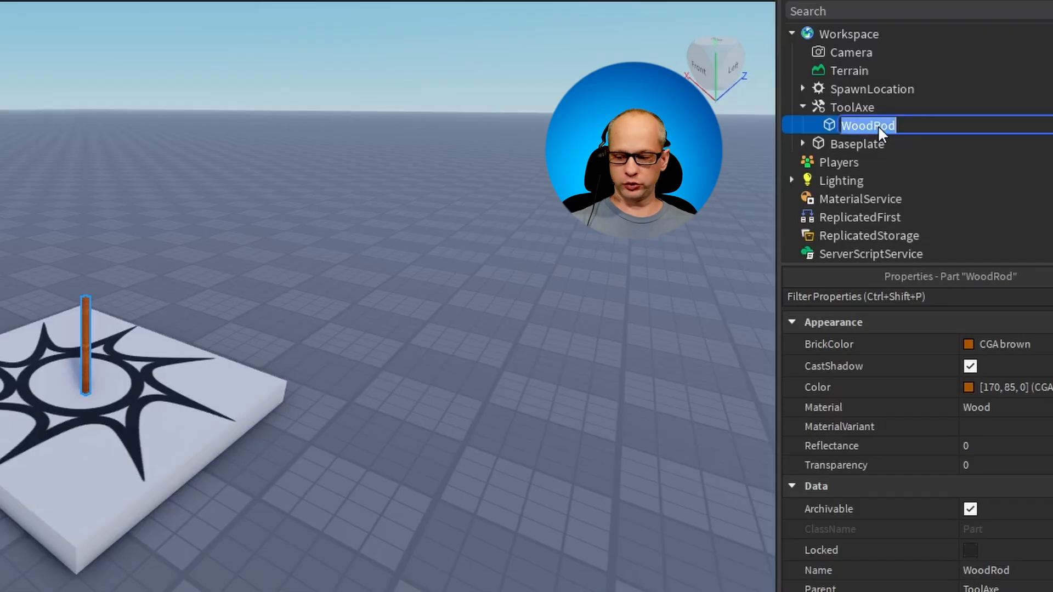
key(ctrl+d)
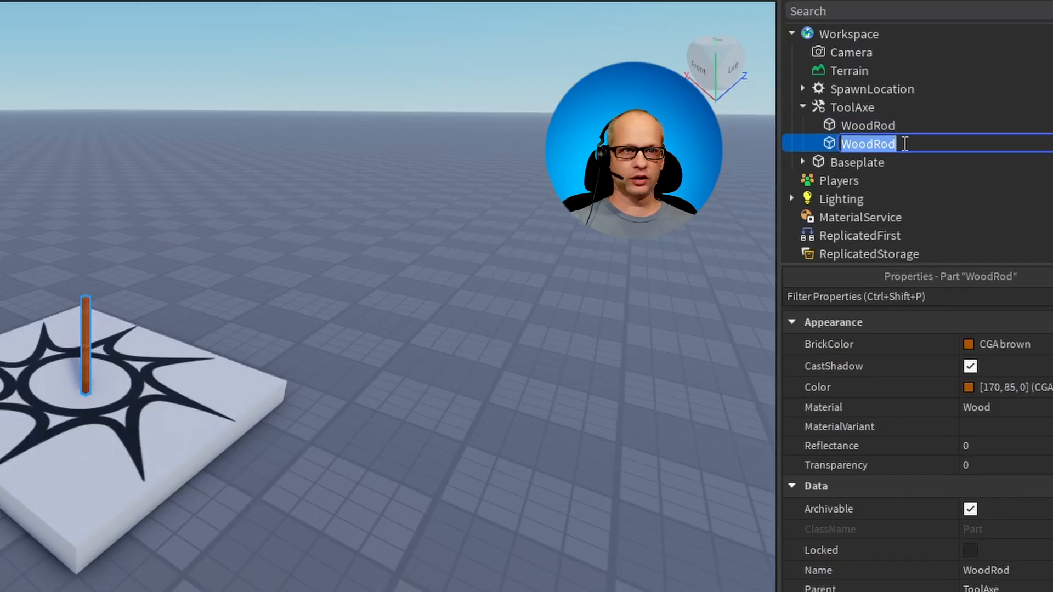
click(905, 144)
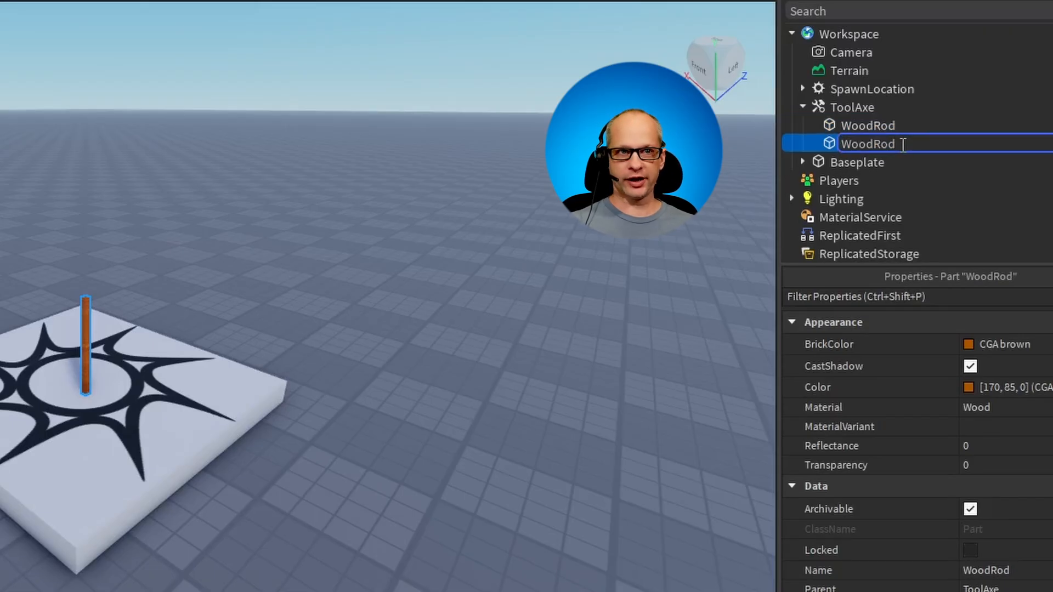
key(BackSpace)
key(BackSpace)
key(BackSpace)
text(Handle)
key(Return)
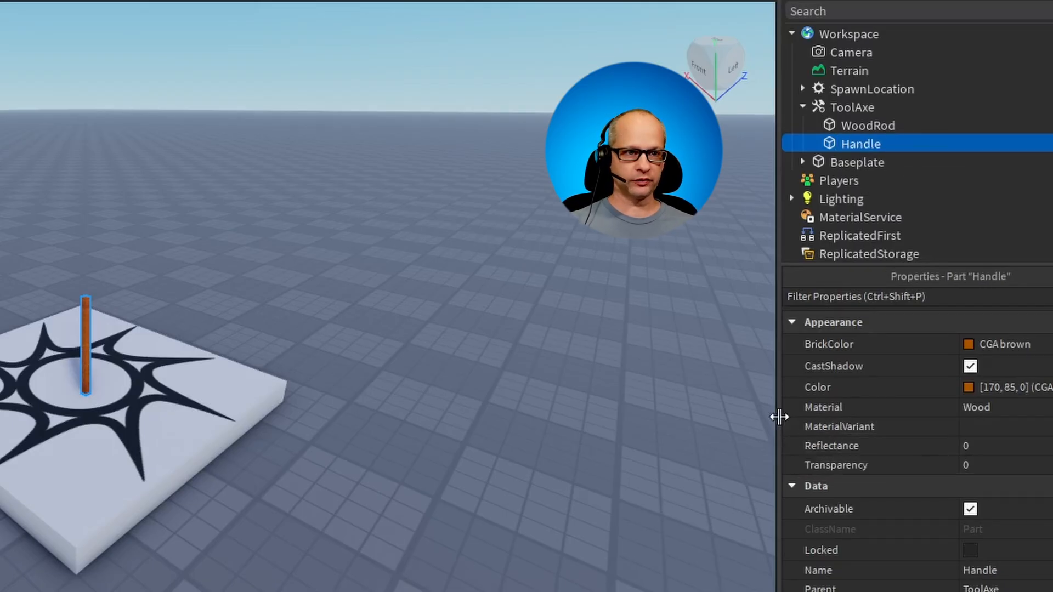
Step: Set the Handle part's material to Plastic and its BrickColor to Smoky grey
drag(778, 419, 732, 420)
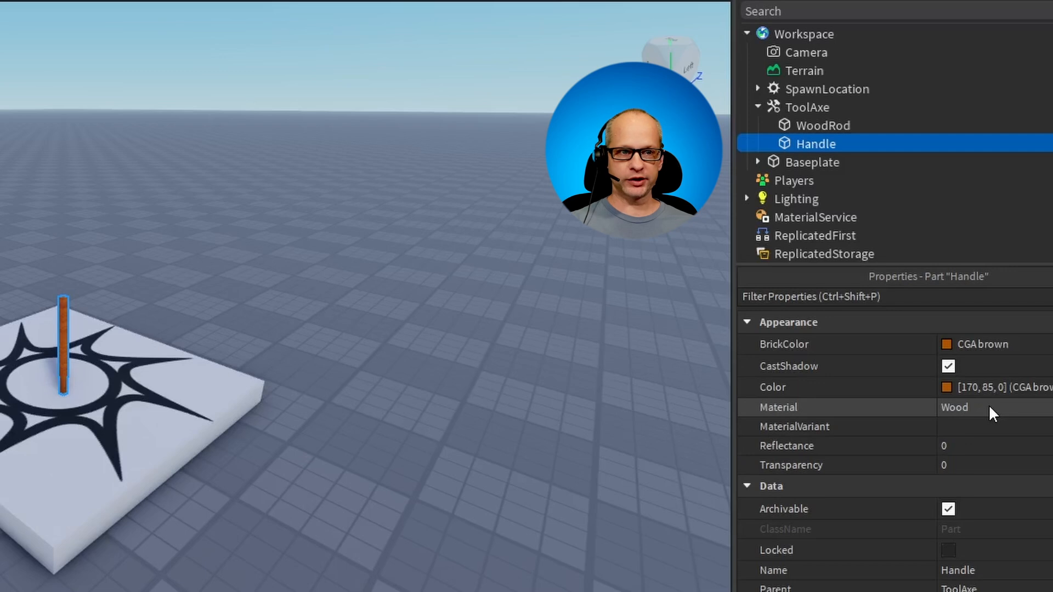
click(989, 407)
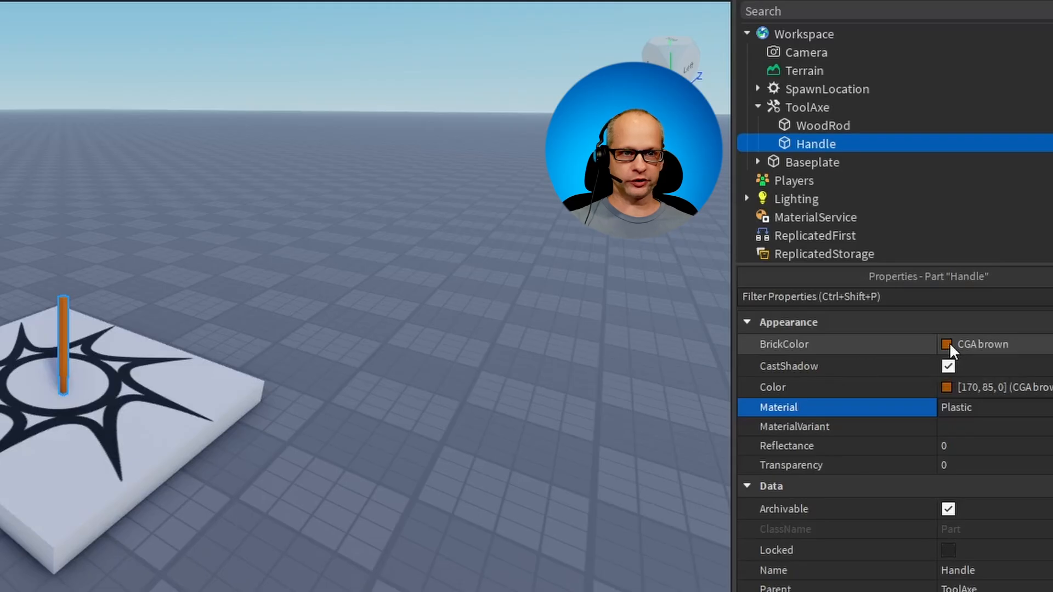
click(947, 346)
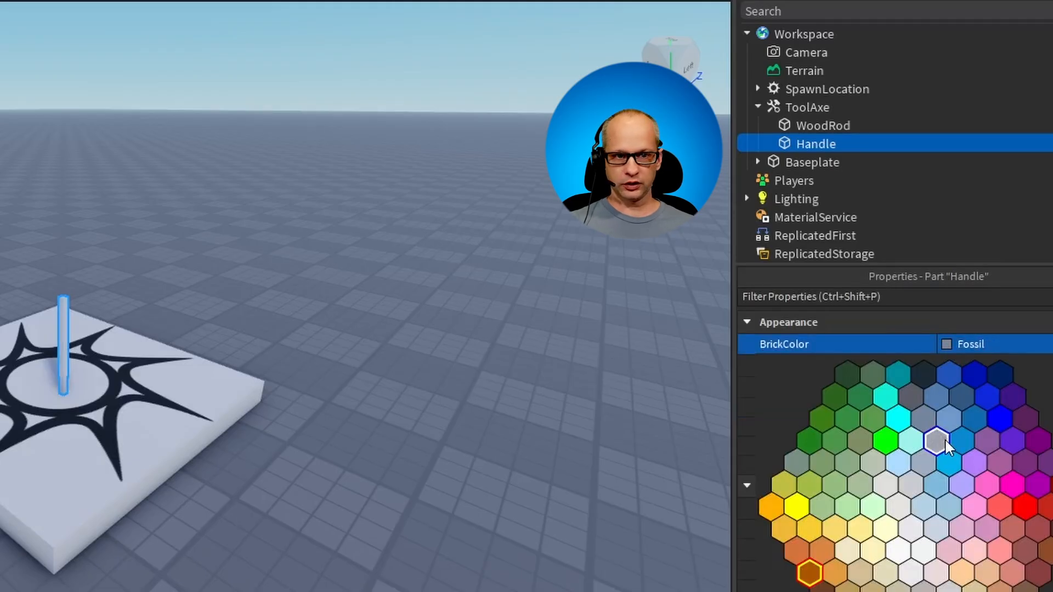
click(912, 390)
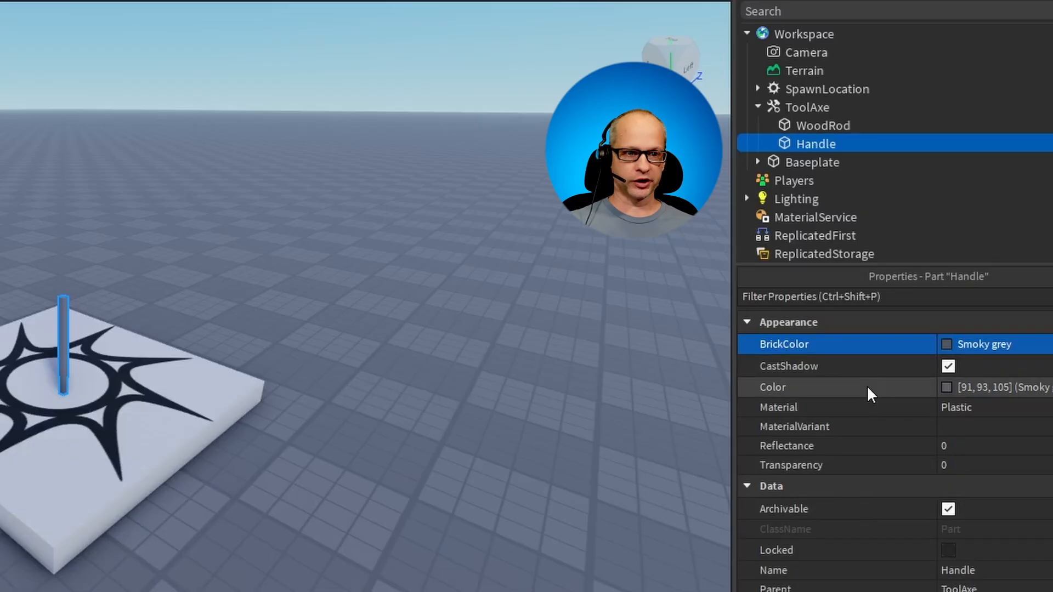
Step: Set the Handle's size to X 0.3, Y 0.75 and Z 0.3
scroll(868, 387, down, 3)
scroll(846, 449, down, 5)
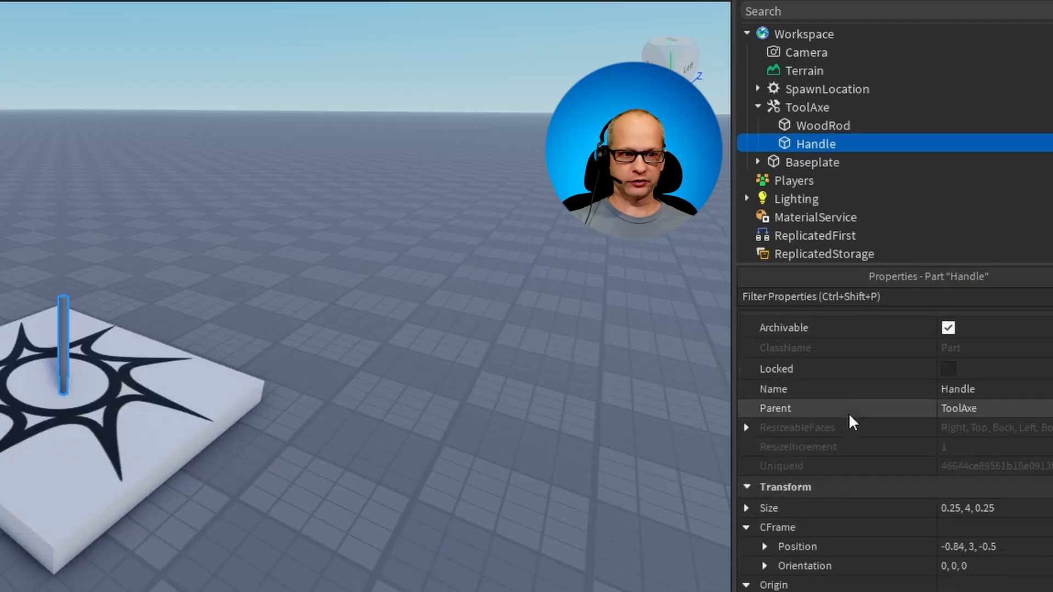
click(746, 507)
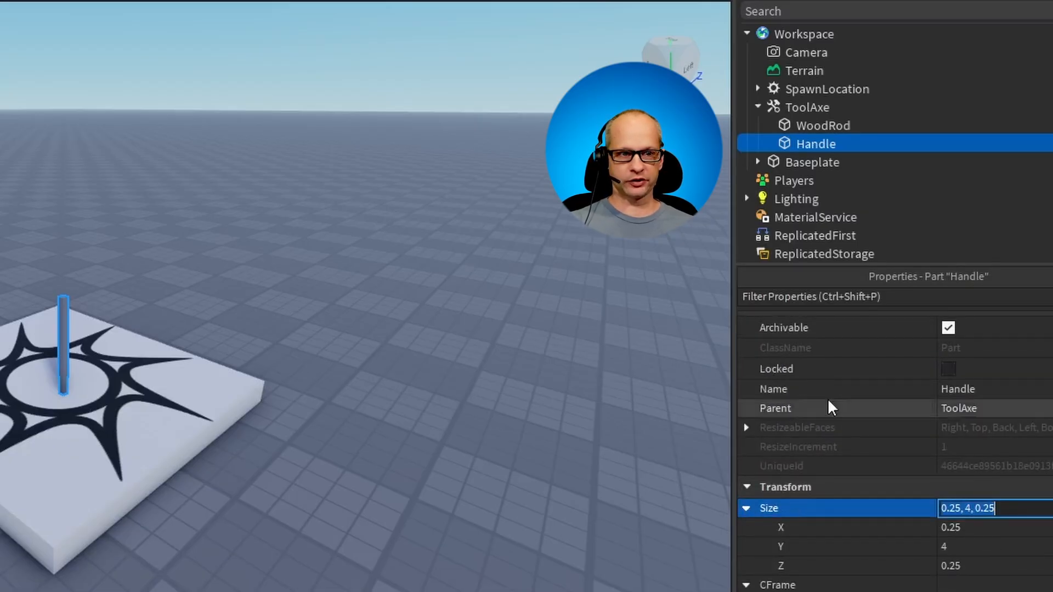
scroll(828, 398, down, 1)
click(969, 467)
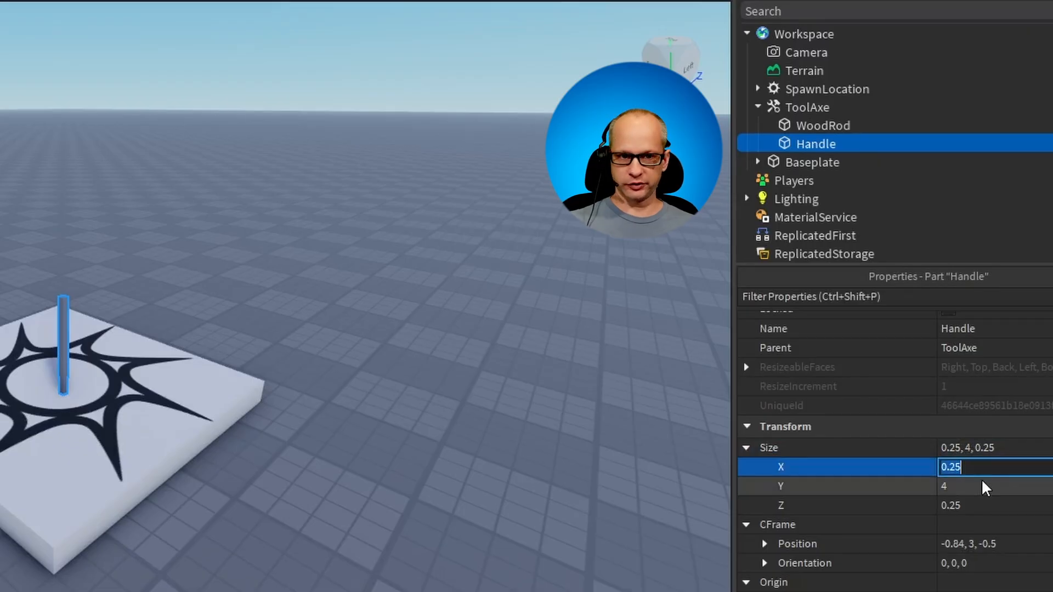
key(BackSpace)
text(0)
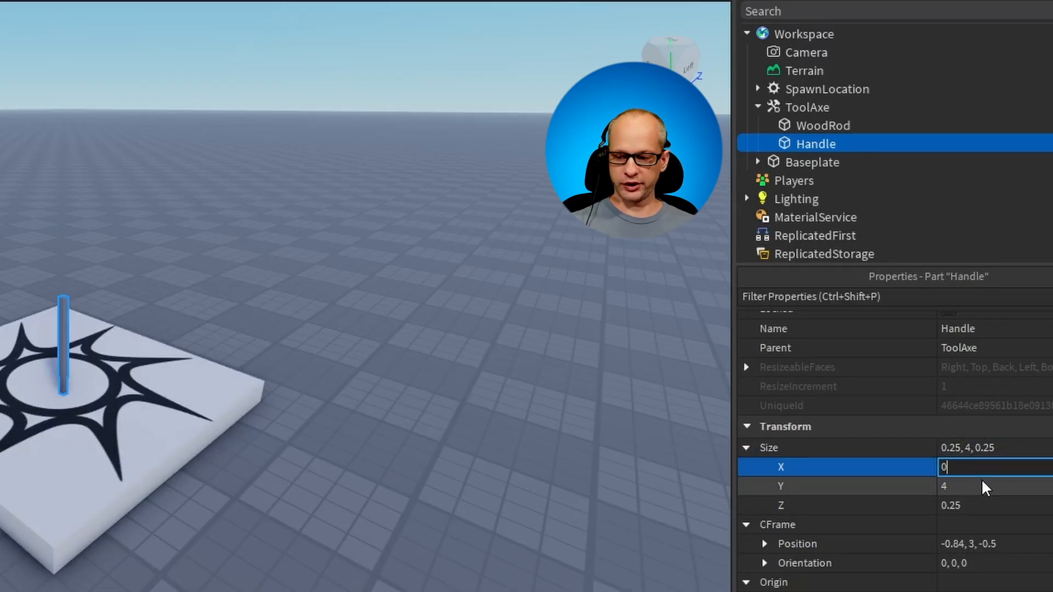
text(.3)
click(970, 485)
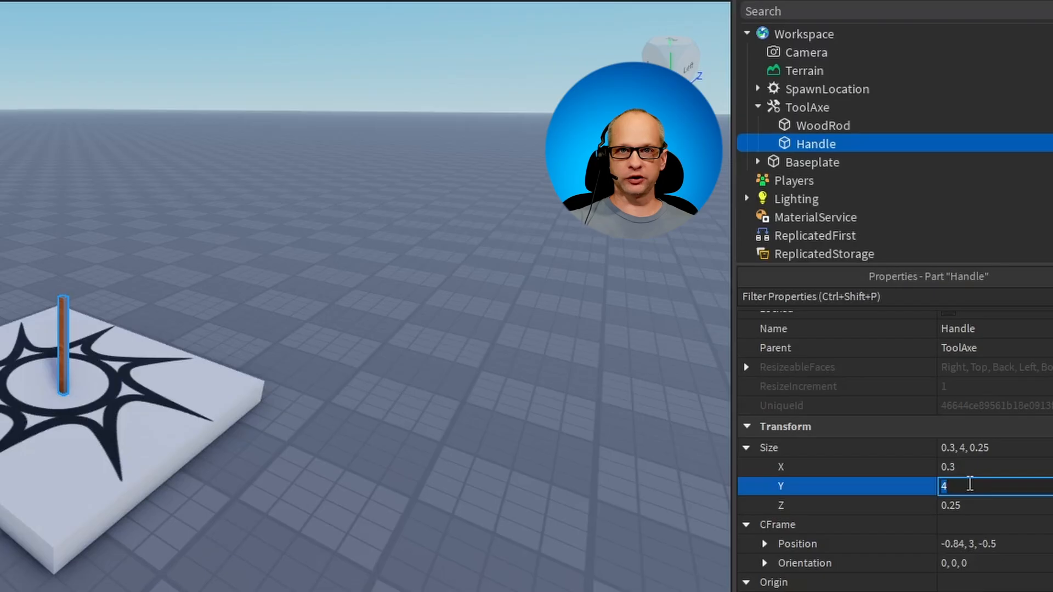
key(BackSpace)
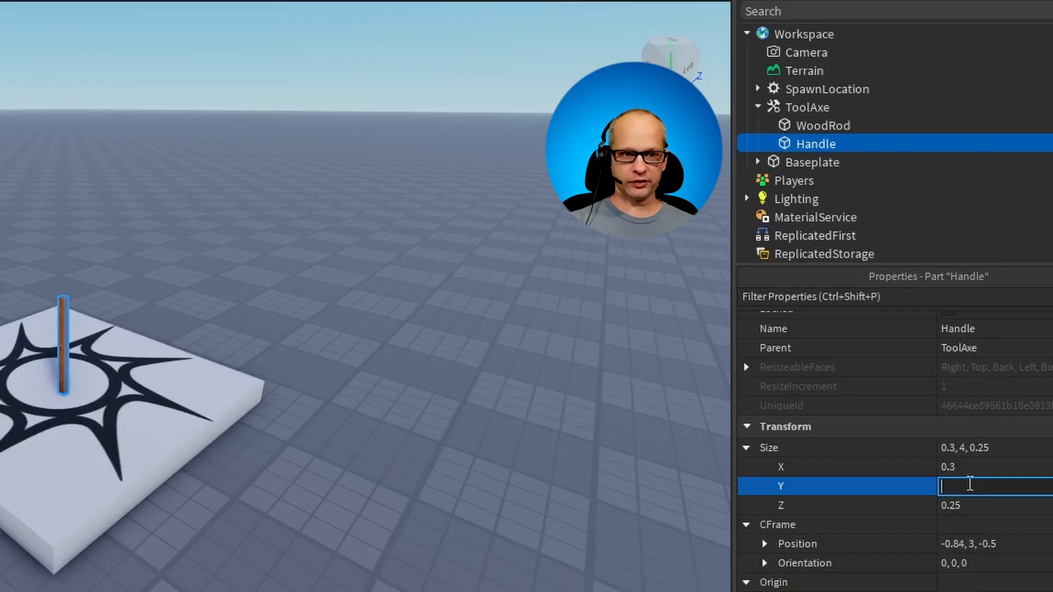
text(0.75)
click(980, 505)
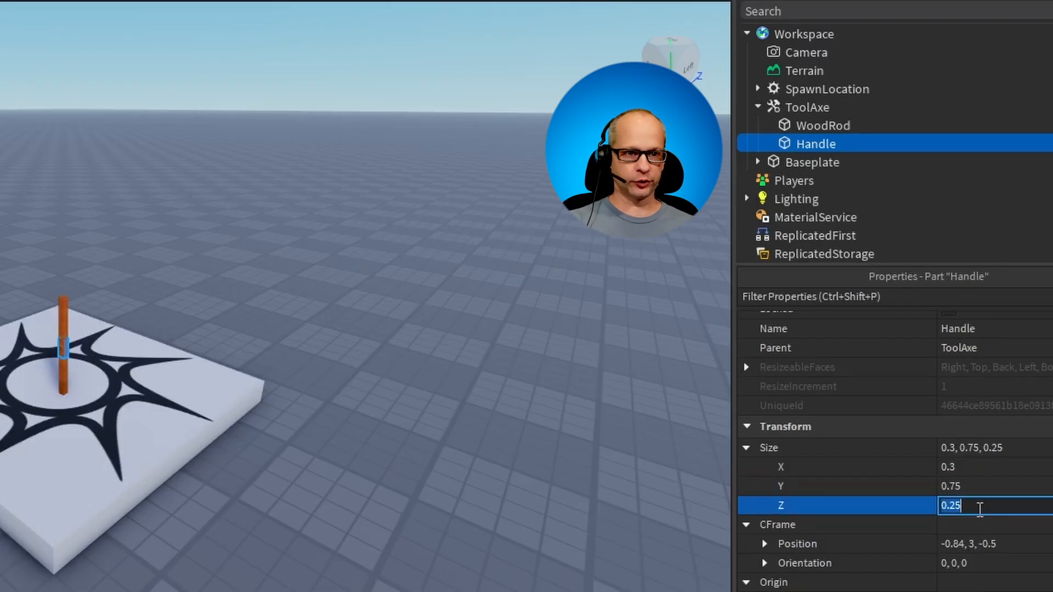
key(BackSpace)
Step: Raise the whole ToolAxe vertically by about 2.94 studs above the spawn location
click(808, 107)
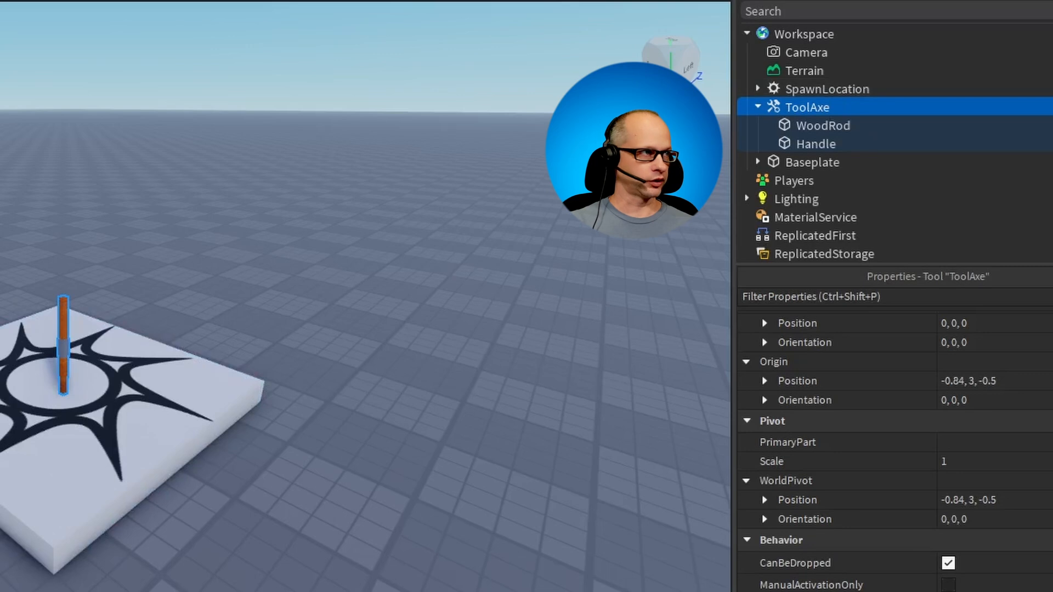
key(ctrl+2)
drag(60, 204, 64, 117)
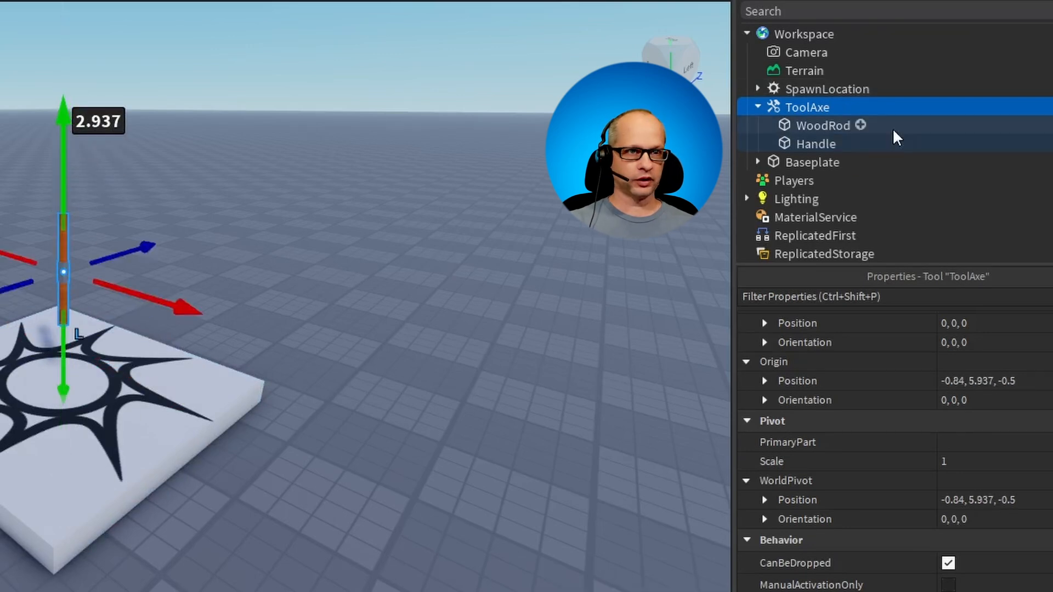
Step: Move the Handle part down along the WoodRod by about 1.245 studs
click(807, 143)
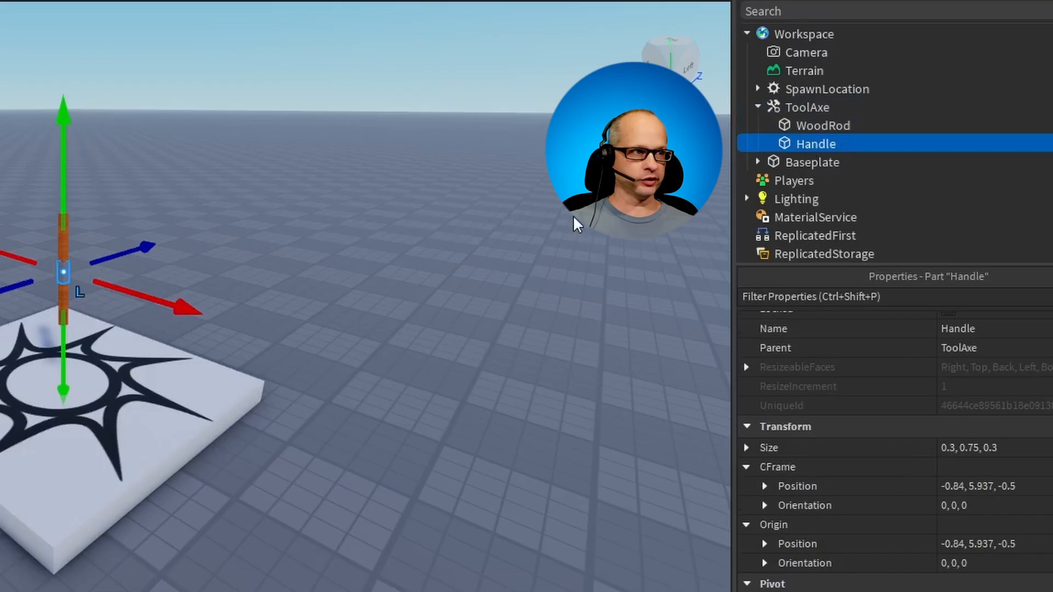
drag(62, 366, 61, 376)
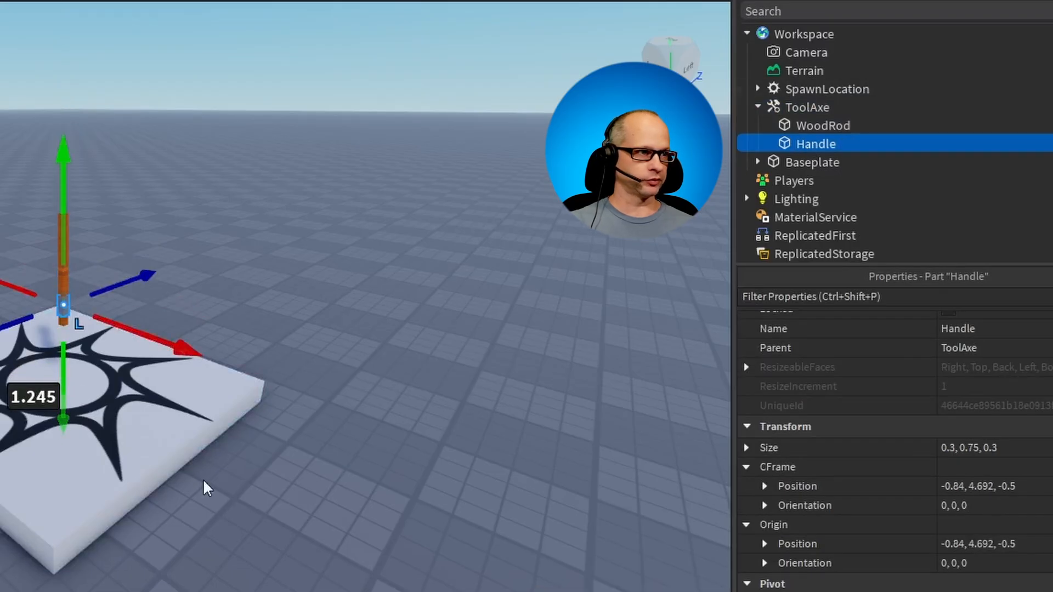
click(142, 236)
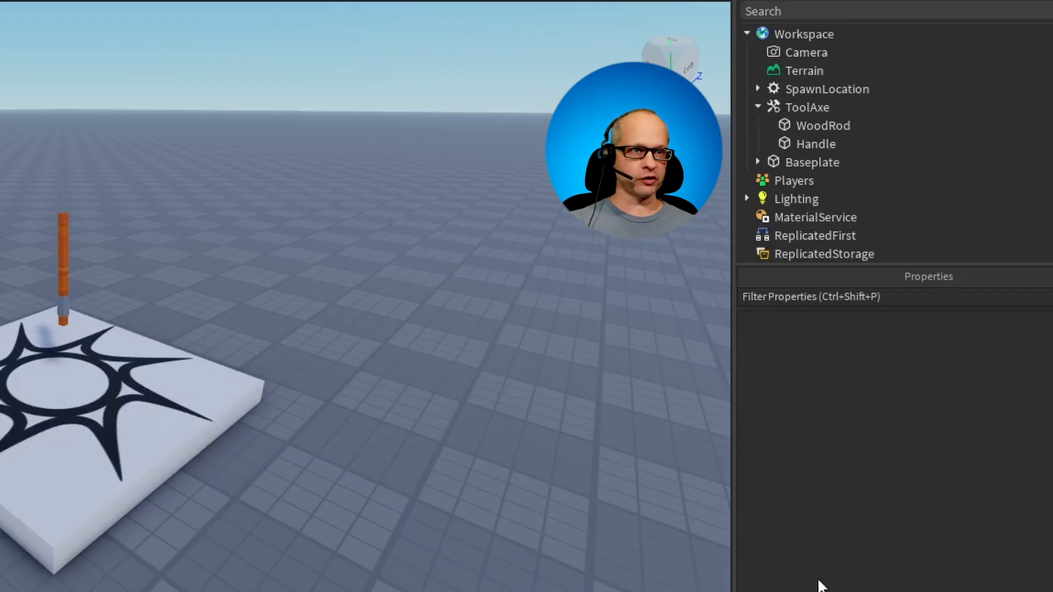
Step: Duplicate the Handle part within ToolAxe and rename the copy as Top
click(805, 143)
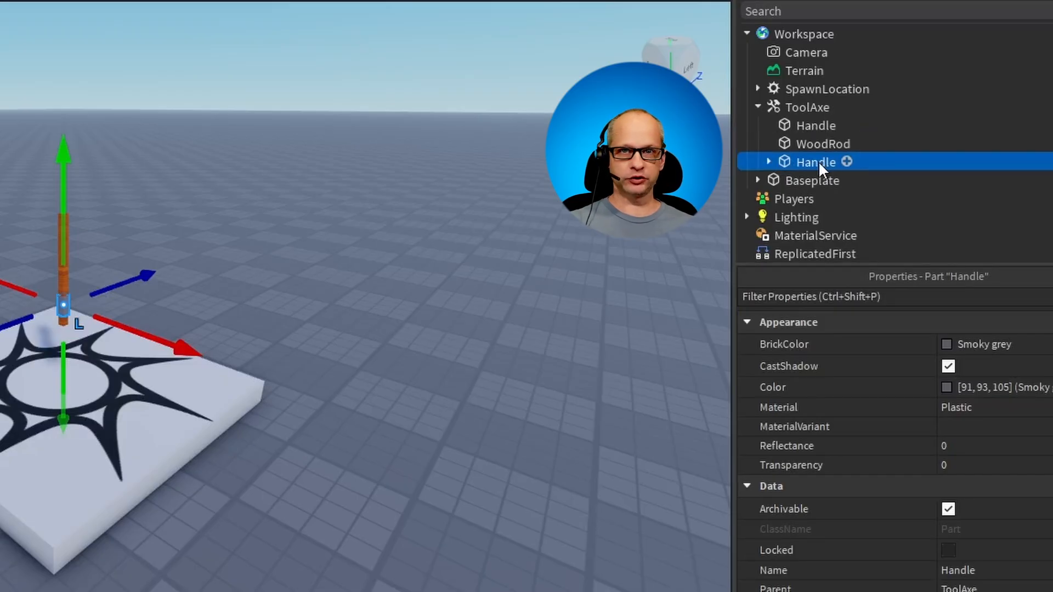
right_click(819, 163)
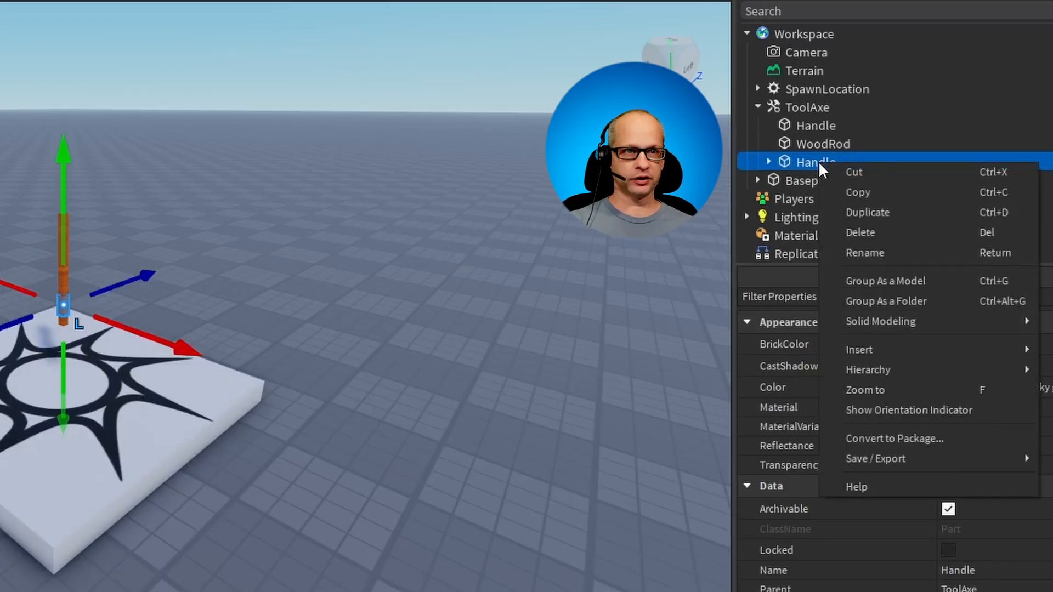
click(871, 254)
text(T)
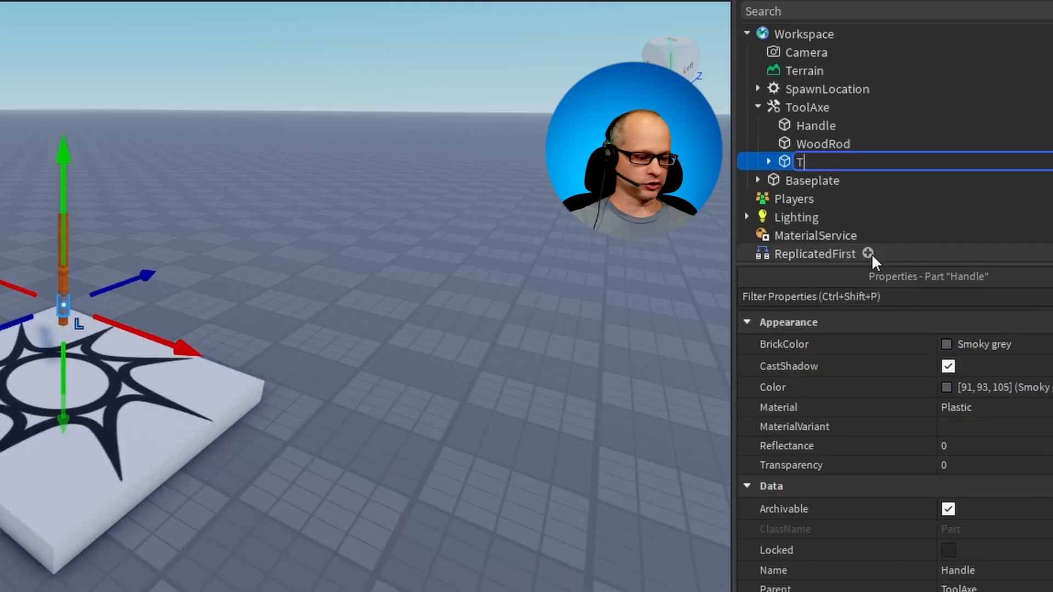
text(op)
key(Return)
key(Up)
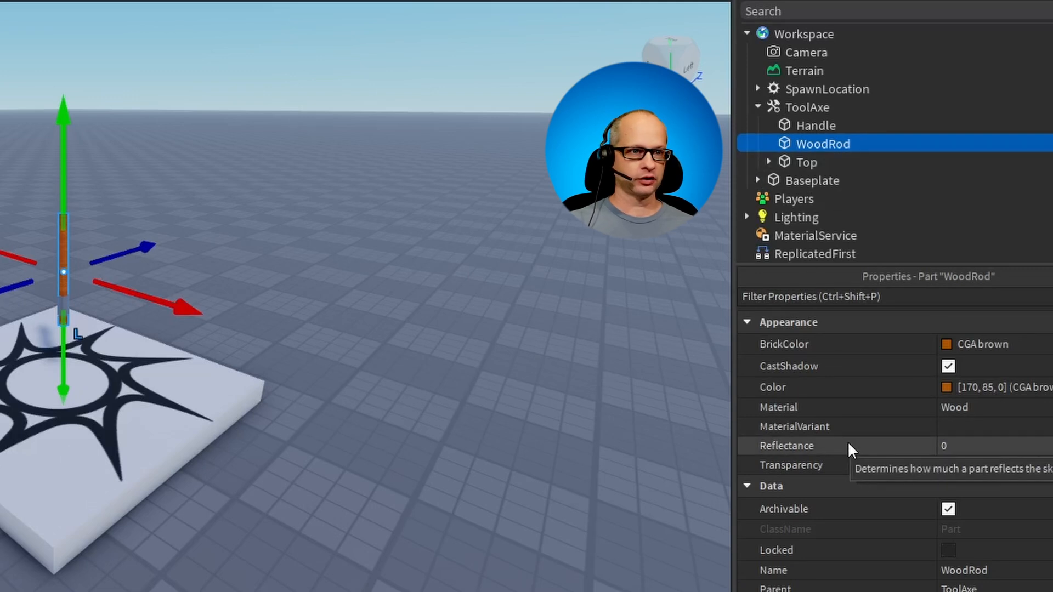
Step: Set the Top part's material to Metal and its BrickColor to Institutional white
click(809, 162)
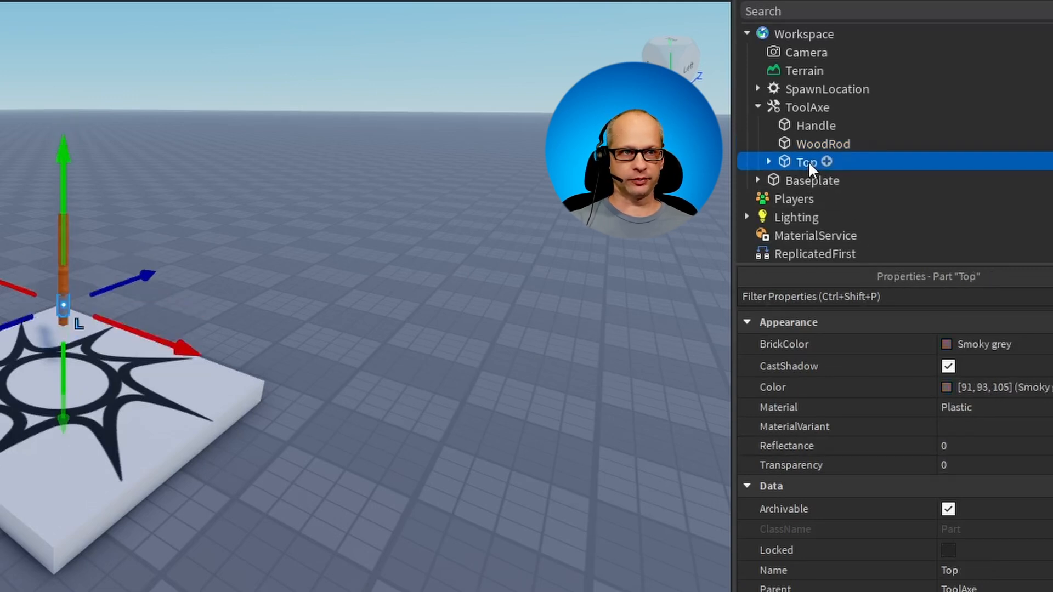
click(989, 404)
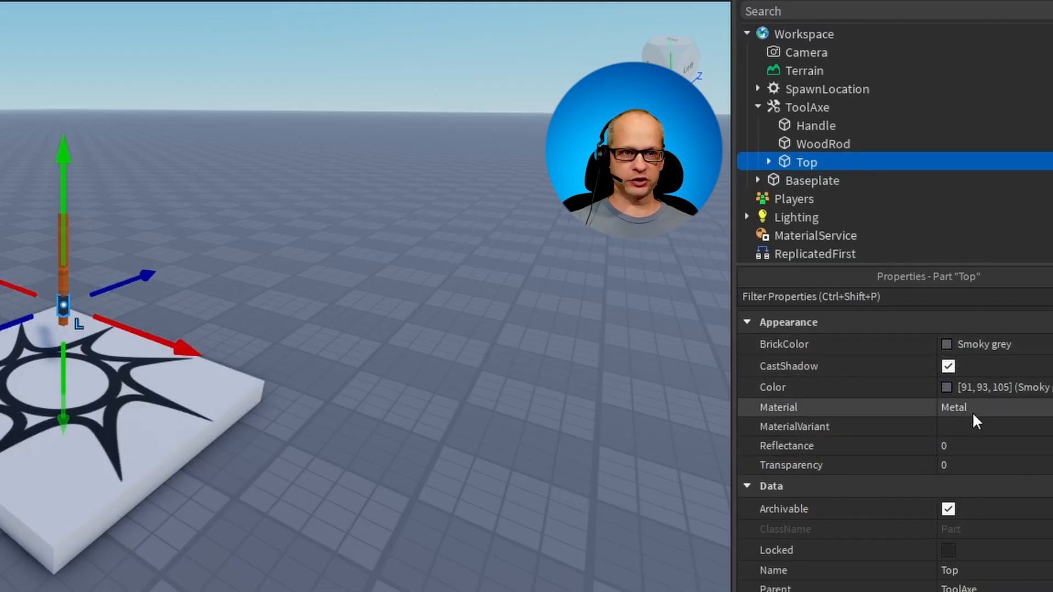
click(946, 344)
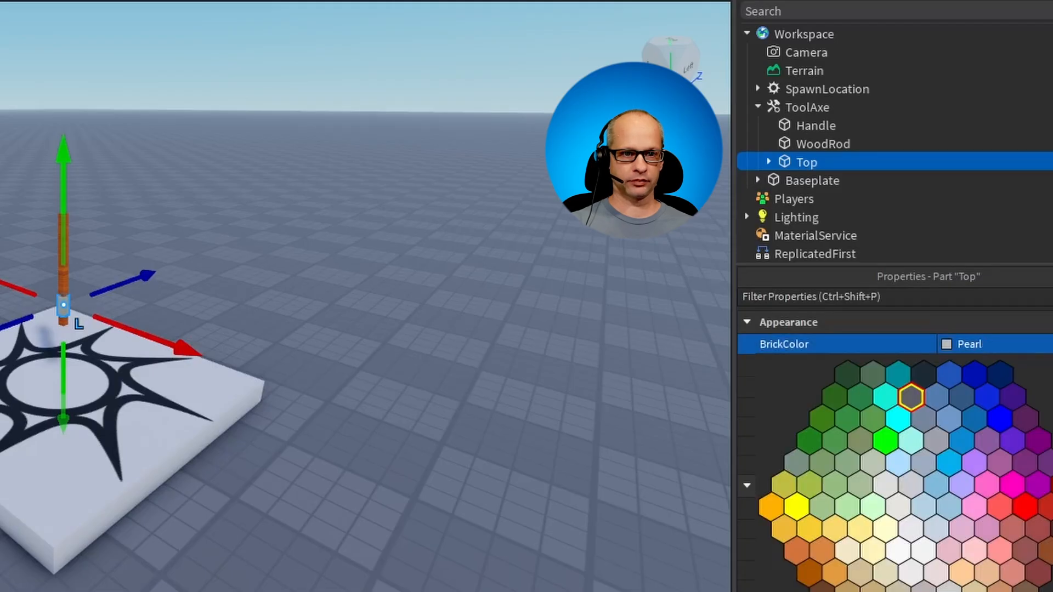
Step: Raise the Top part to the upper end of the WoodRod, at a height of about Y 7.6, so it caps the rod
drag(68, 156, 76, 116)
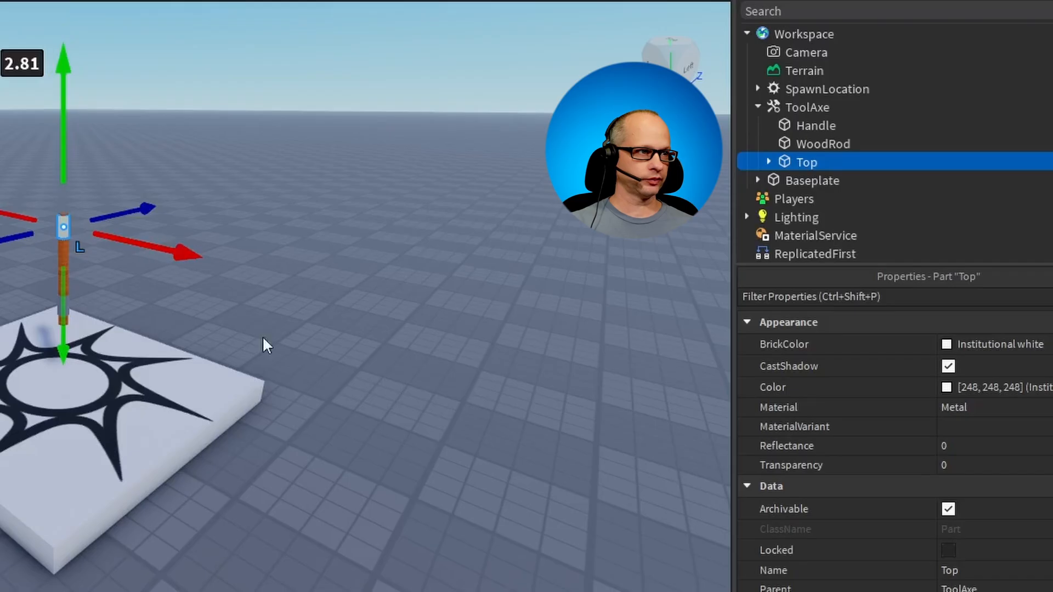
key(f)
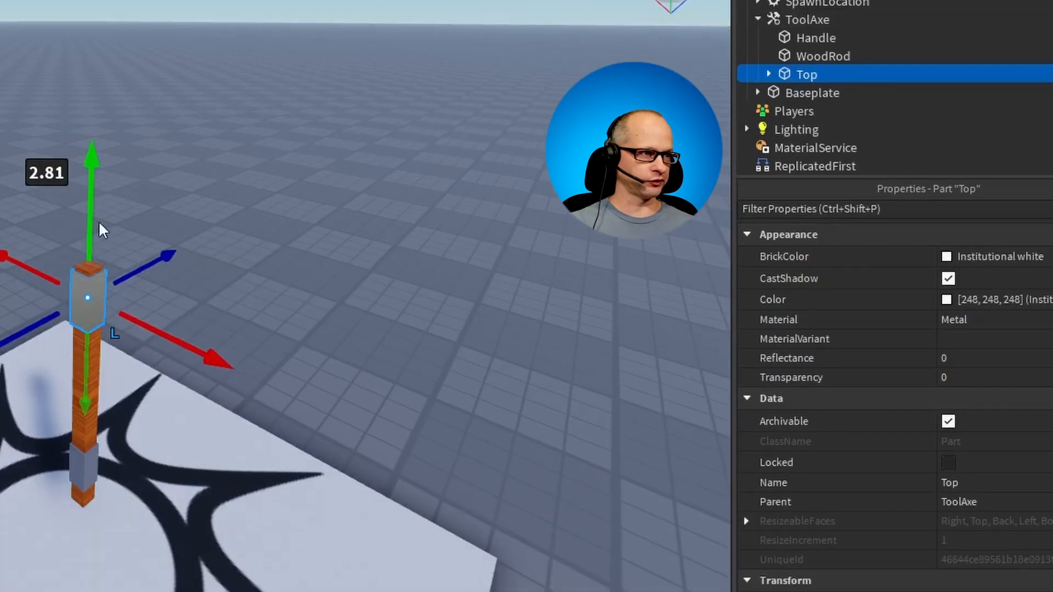
drag(90, 165, 92, 155)
click(117, 308)
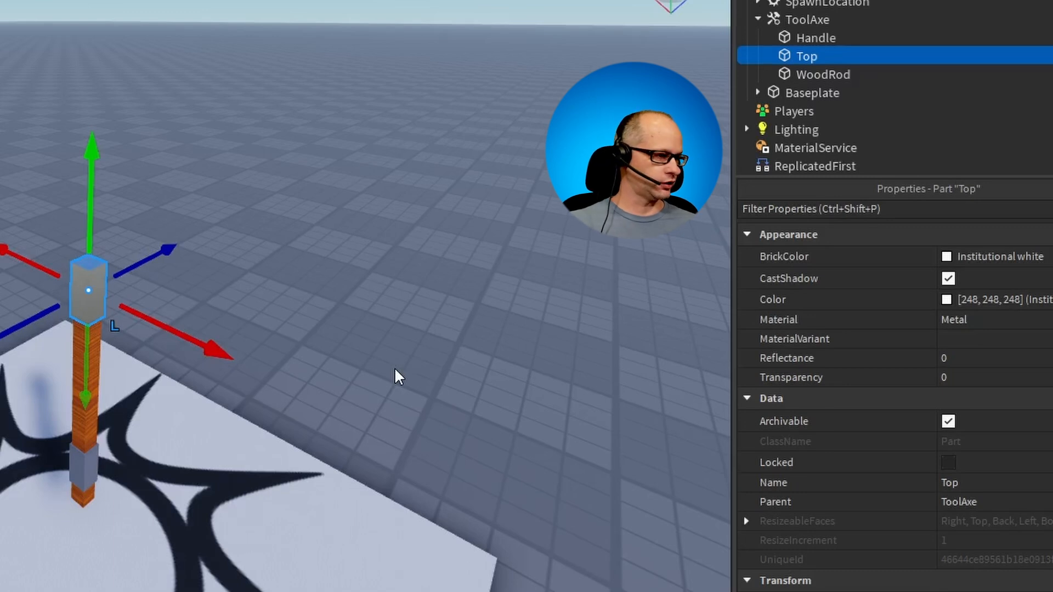
Step: Duplicate the Top part and rename the copy as TopB1
key(ctrl+d)
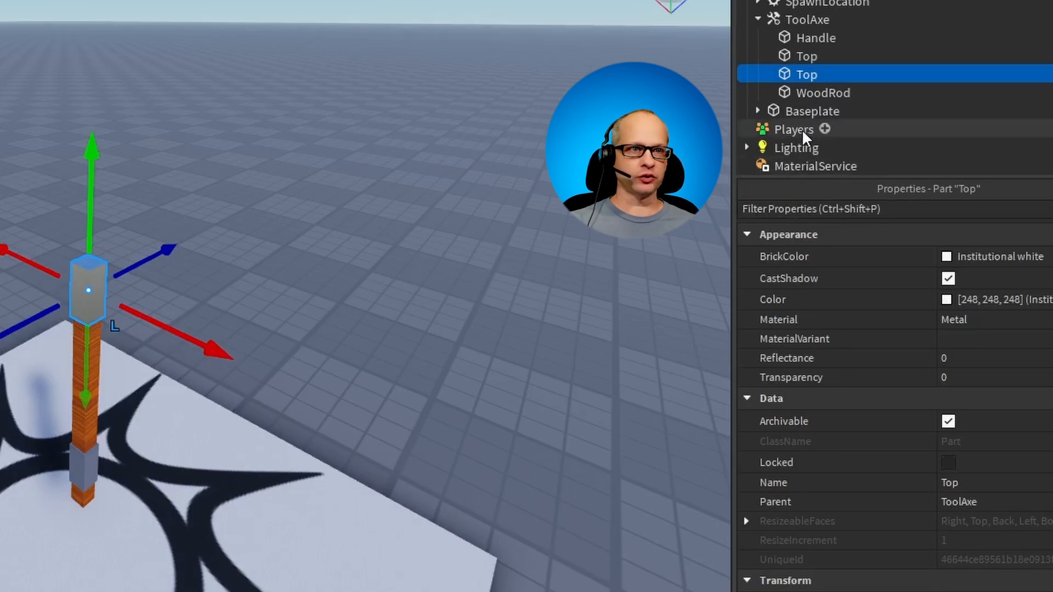
right_click(807, 75)
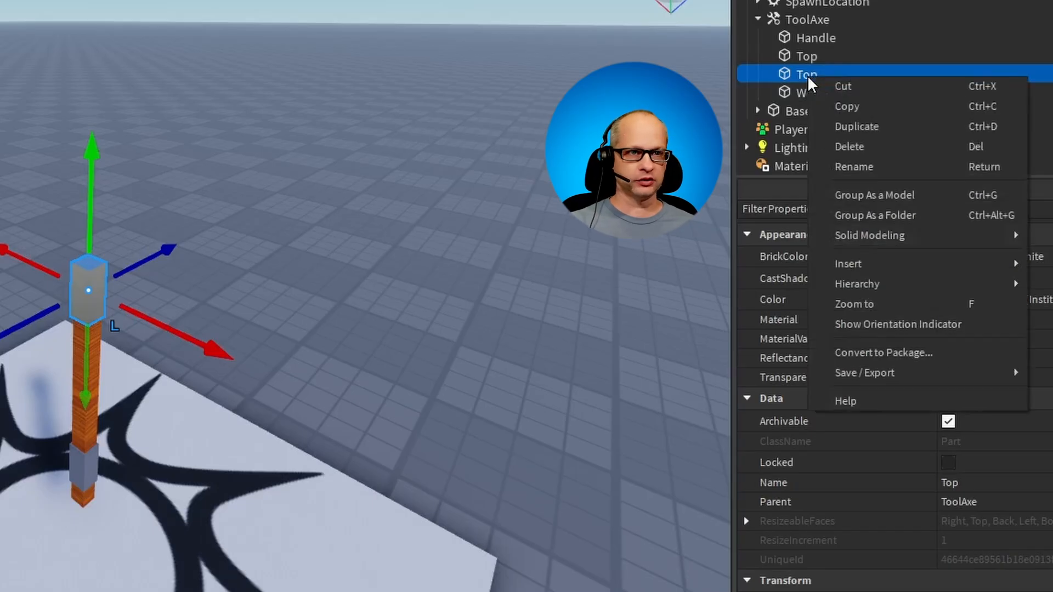
click(895, 167)
text(B1)
key(Return)
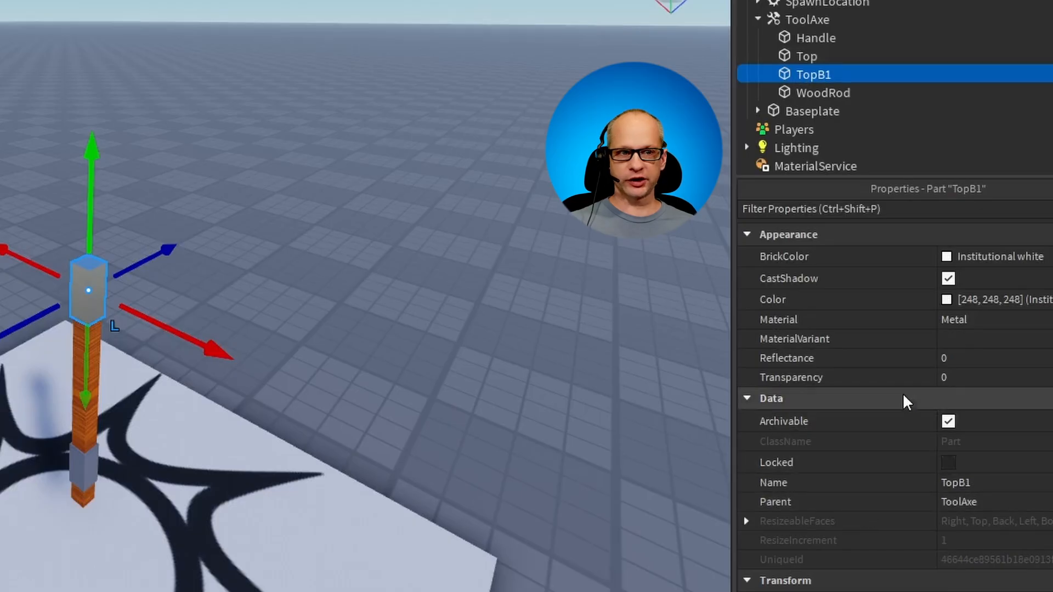
Step: Find TopB1's Shape property by filtering for "sha", change it to Wedge, and clear the filter
scroll(942, 373, down, 3)
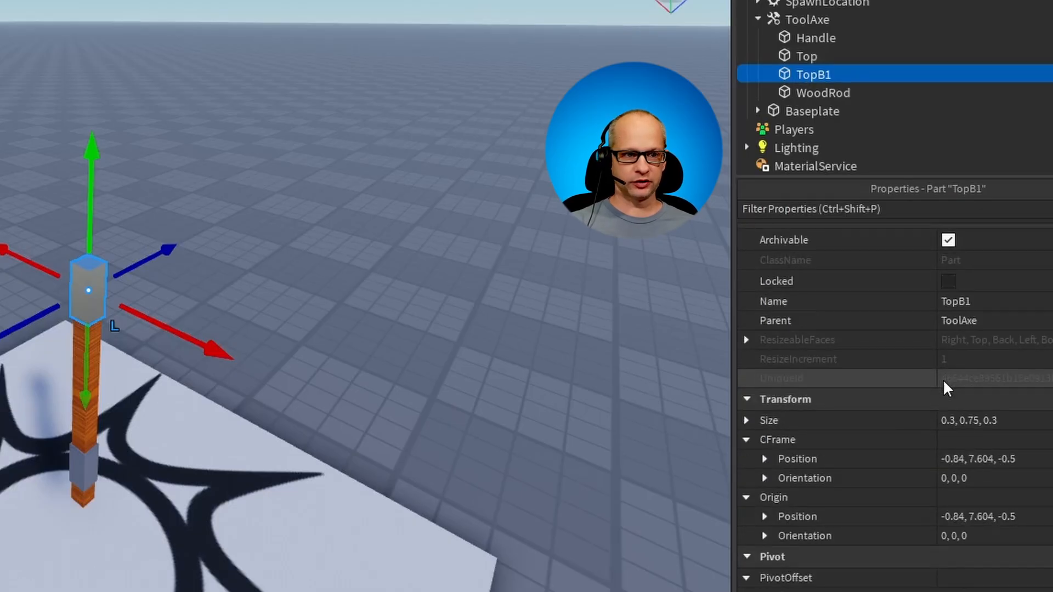
scroll(940, 380, down, 3)
scroll(927, 386, up, 6)
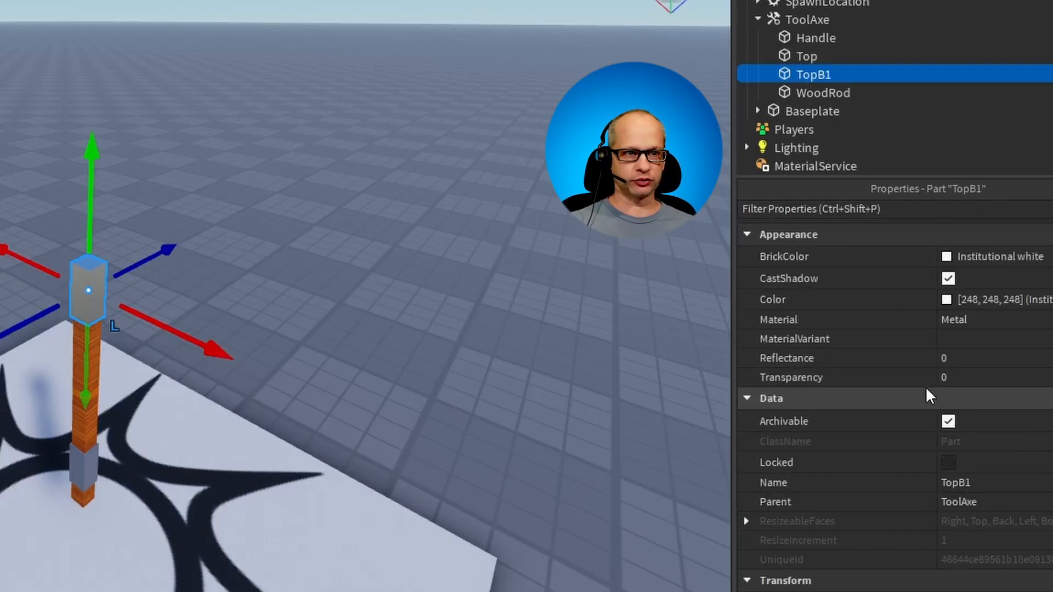
key(ctrl+shift+p)
text(sha)
click(1042, 302)
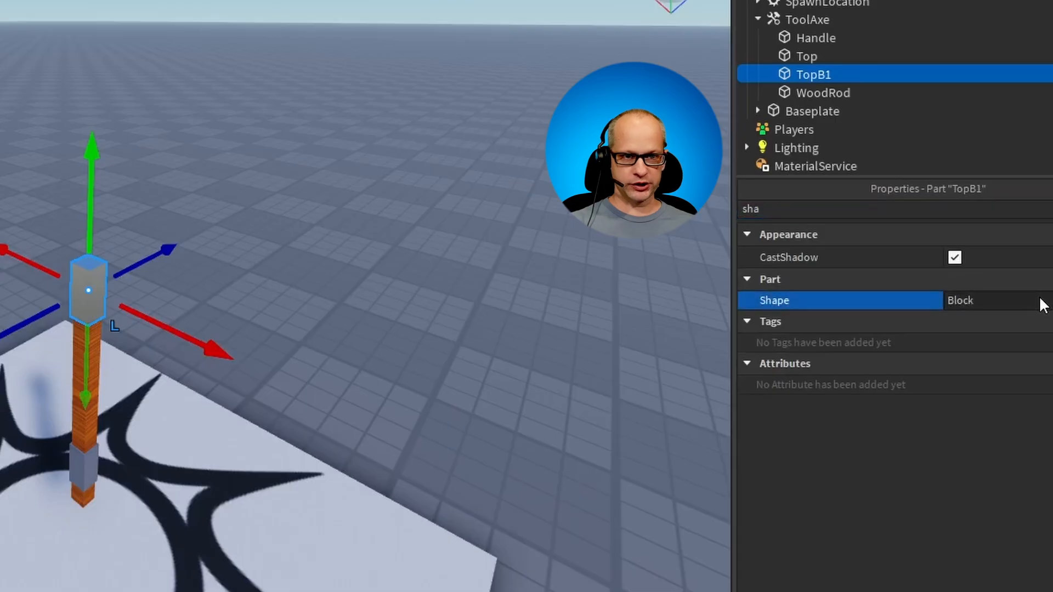
click(1042, 302)
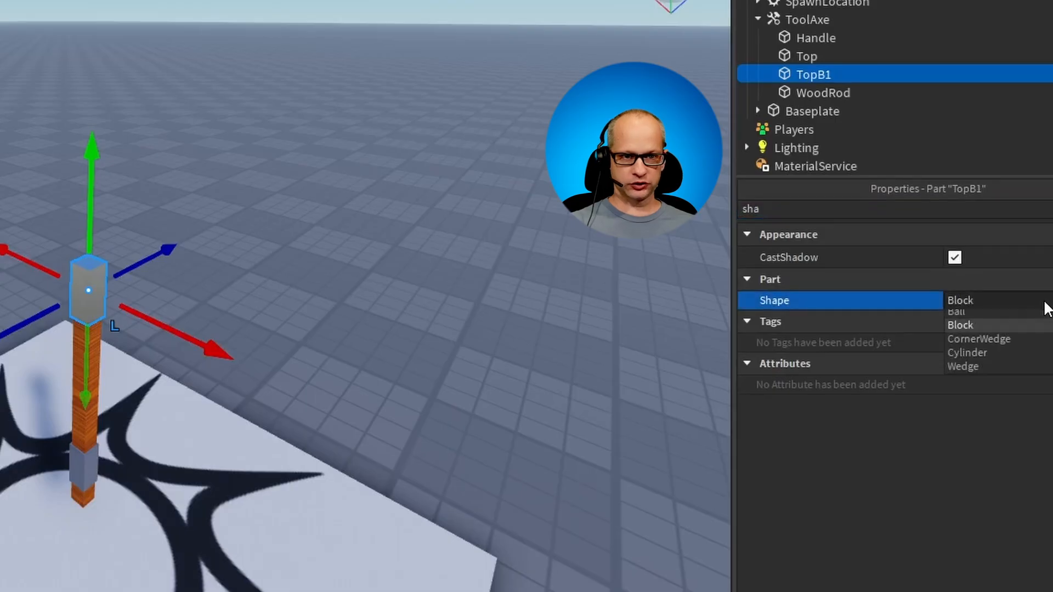
click(998, 375)
key(ctrl+shift+p)
key(BackSpace)
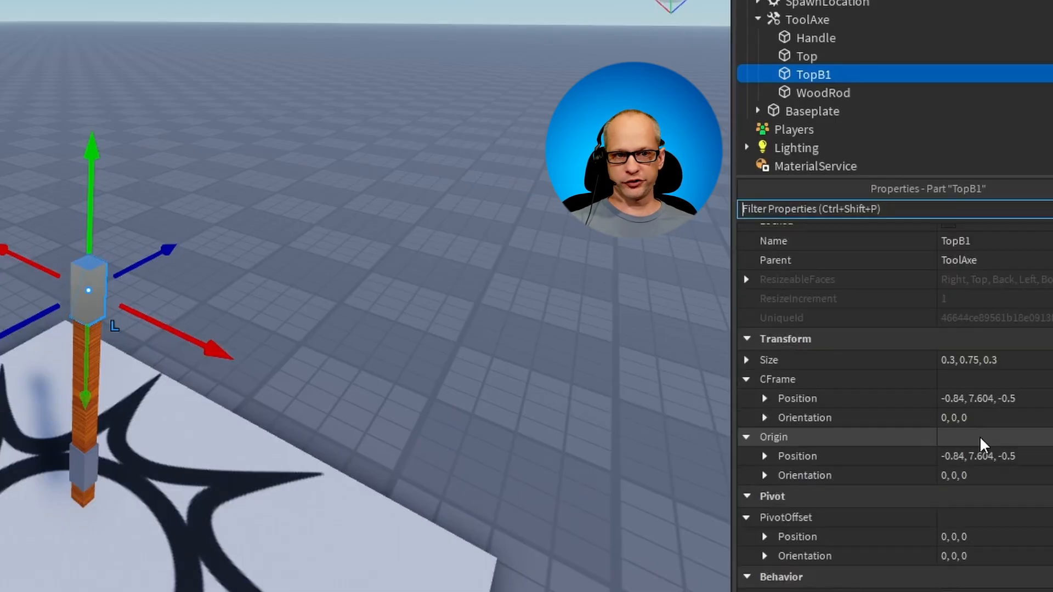
Step: Set TopB1's size to 0.75 in X and 0.15 in Z
click(747, 360)
click(987, 384)
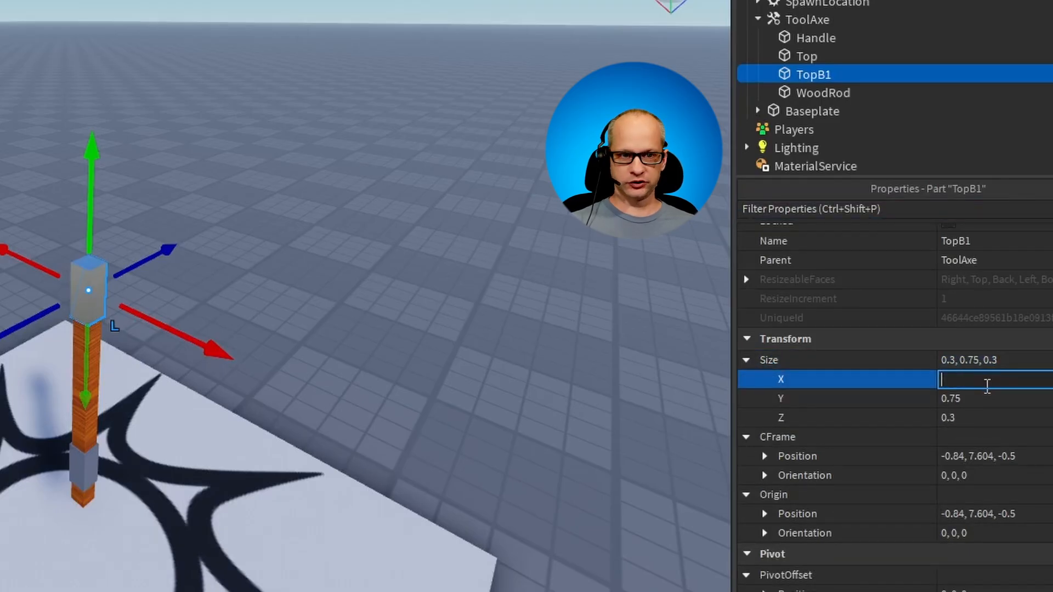
text(.7)
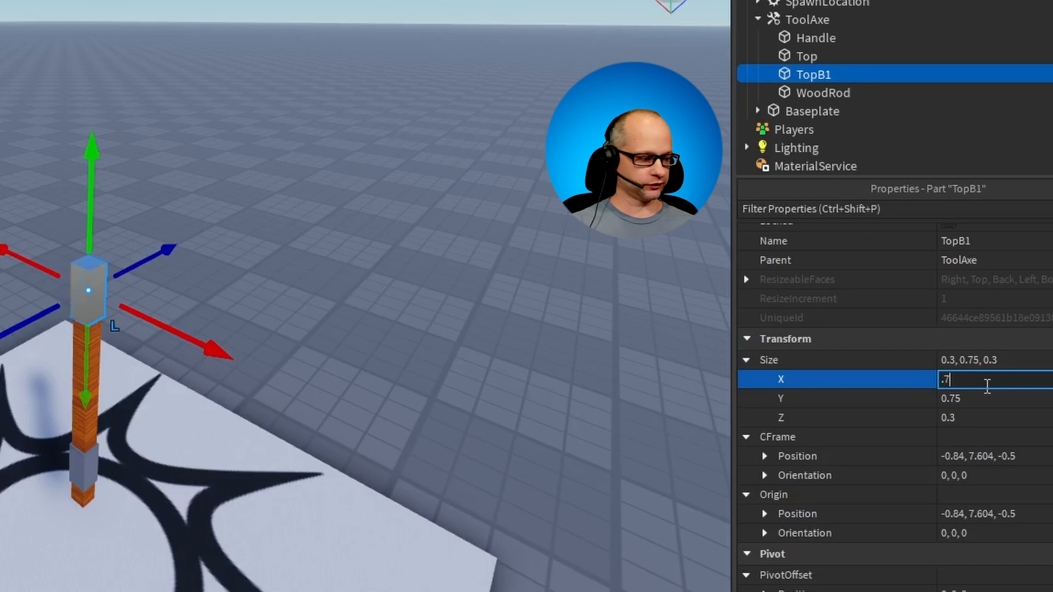
text(5)
click(1001, 400)
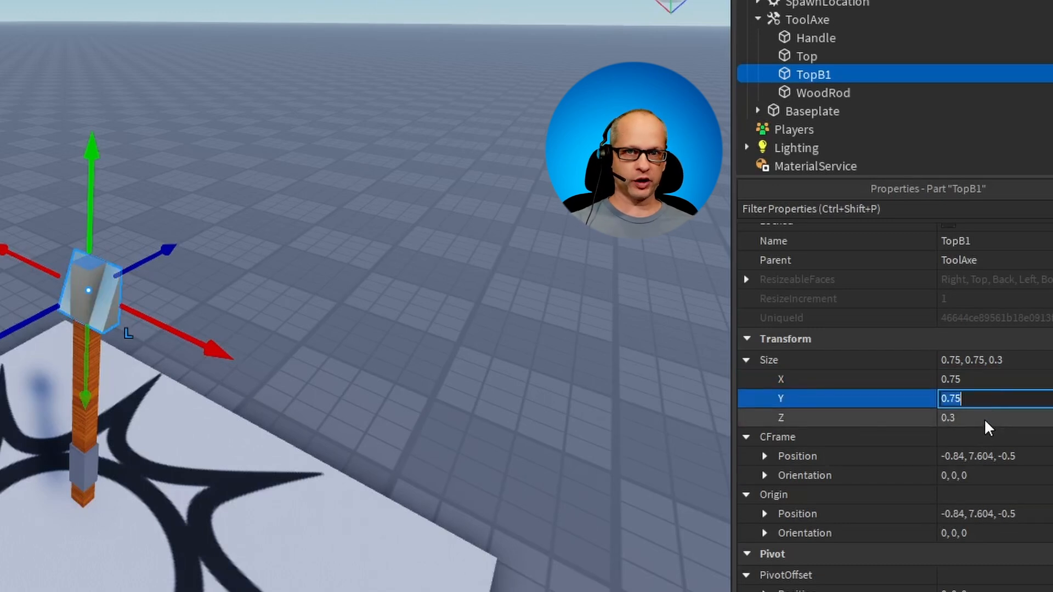
click(983, 419)
text(0.15)
key(Return)
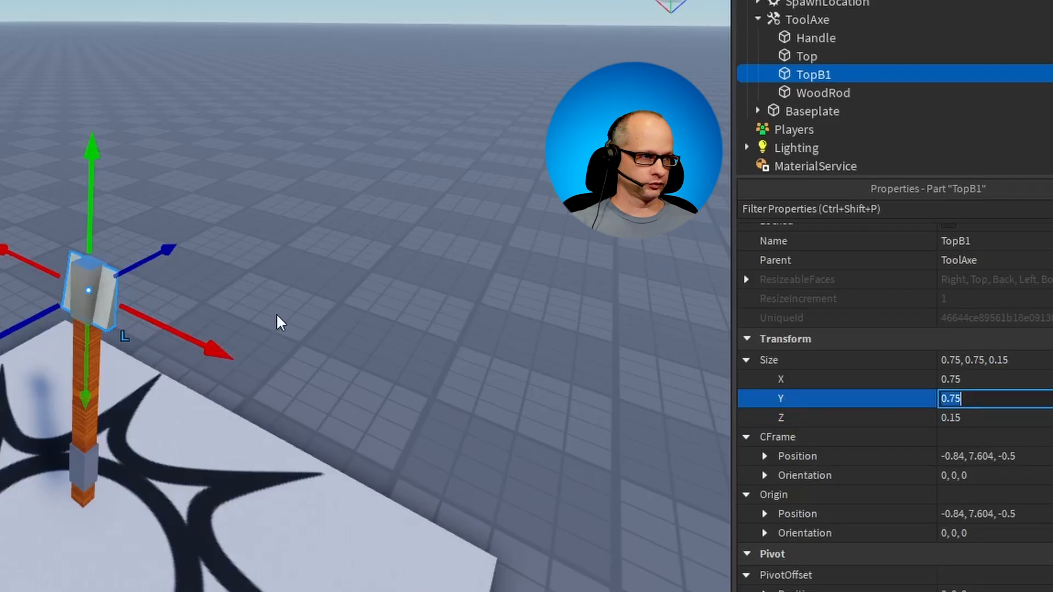
Step: Rotate TopB1 a quarter turn about its Z axis so the wedge lies sideways across the axe head
right_drag(275, 314, 281, 308)
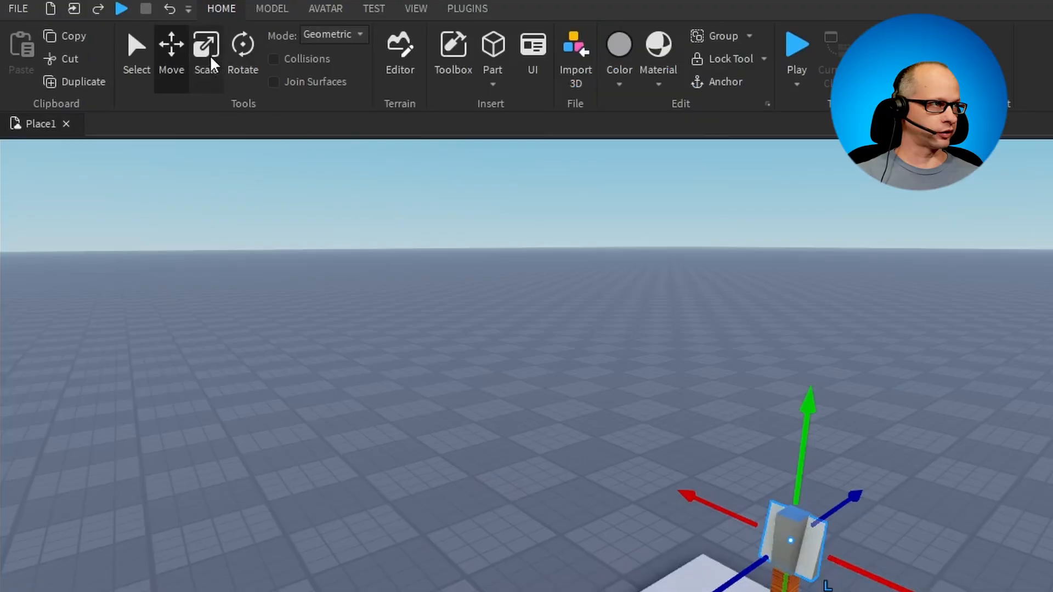
click(248, 57)
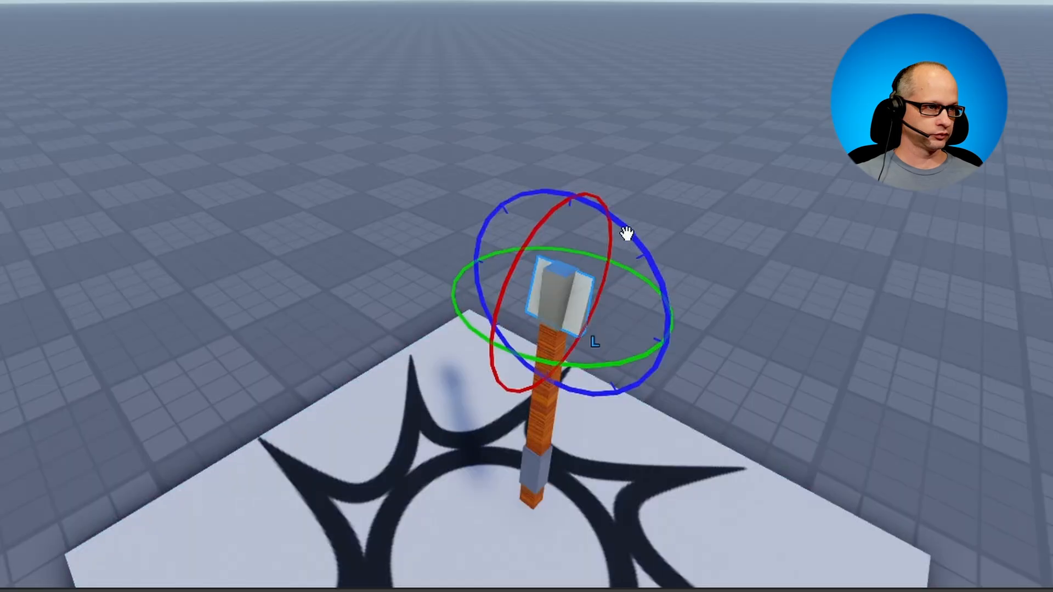
drag(626, 233, 657, 306)
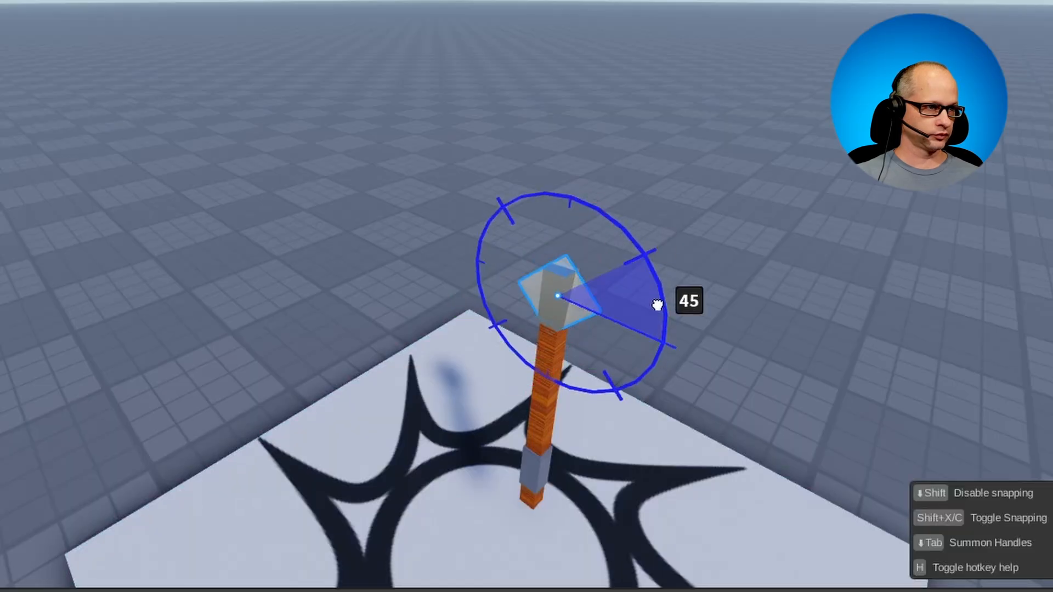
drag(662, 358, 662, 379)
Step: Move TopB1 sideways out of the Top block, enable Collisions, and slide it back flush against Top's side face
middle_drag(717, 280, 710, 283)
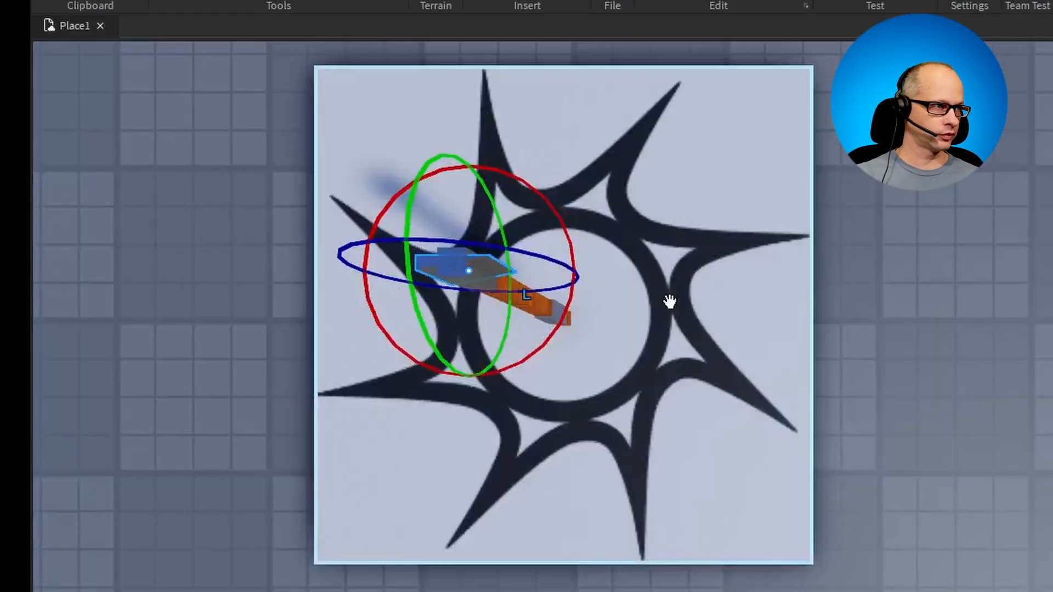
key(ctrl+2)
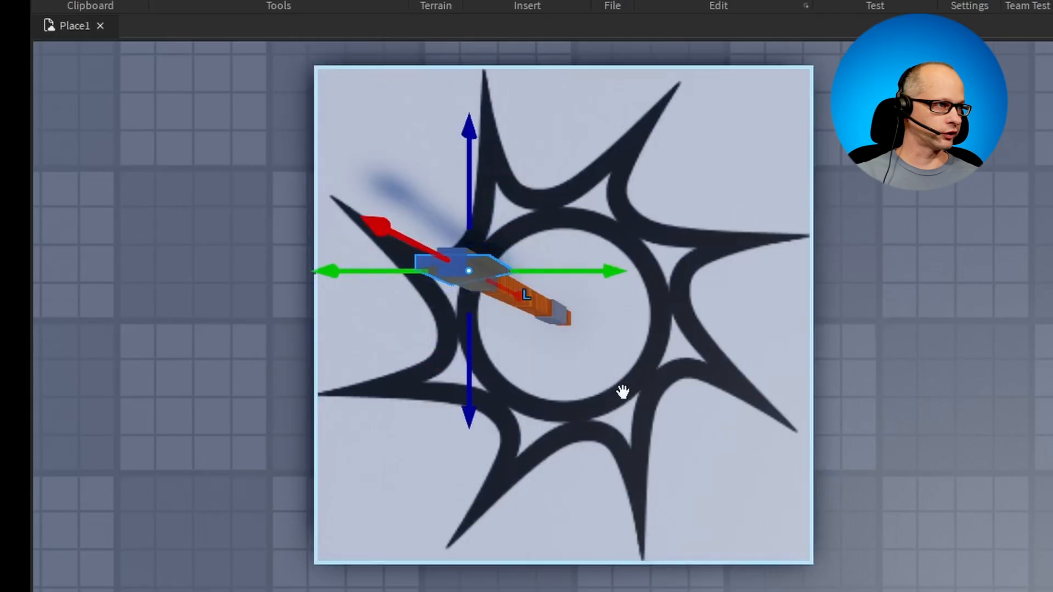
drag(608, 280, 668, 286)
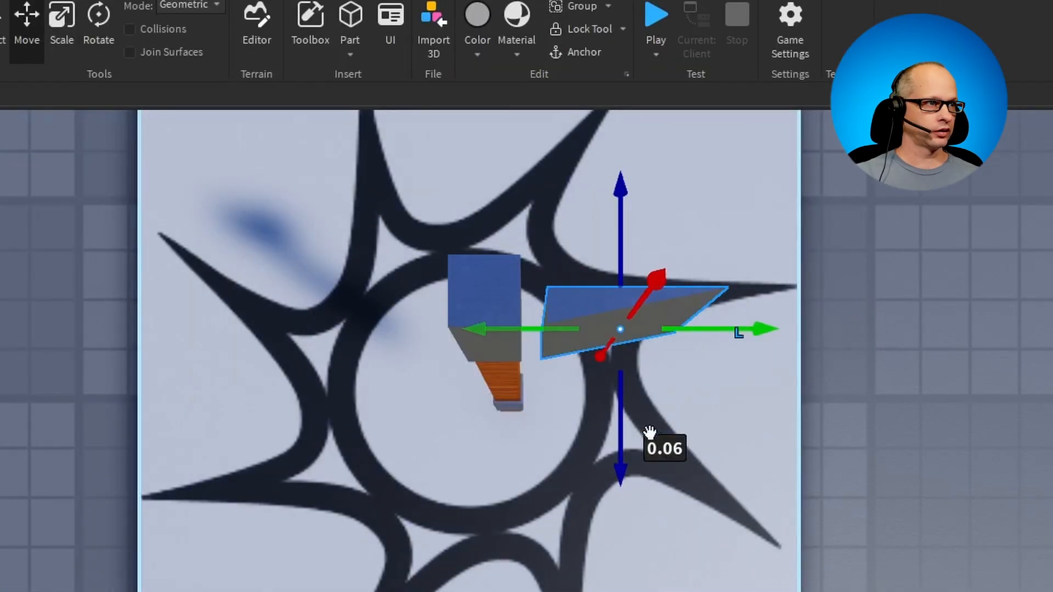
click(130, 29)
drag(760, 331, 729, 335)
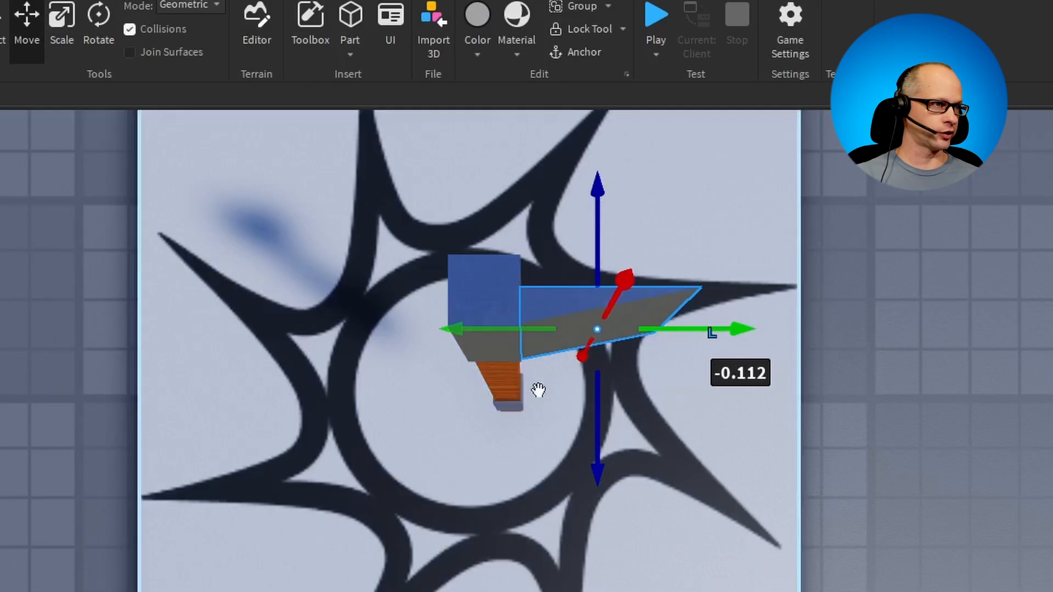
click(888, 494)
Step: Duplicate the TopB1 wedge and rename the copy as TopB2
click(804, 229)
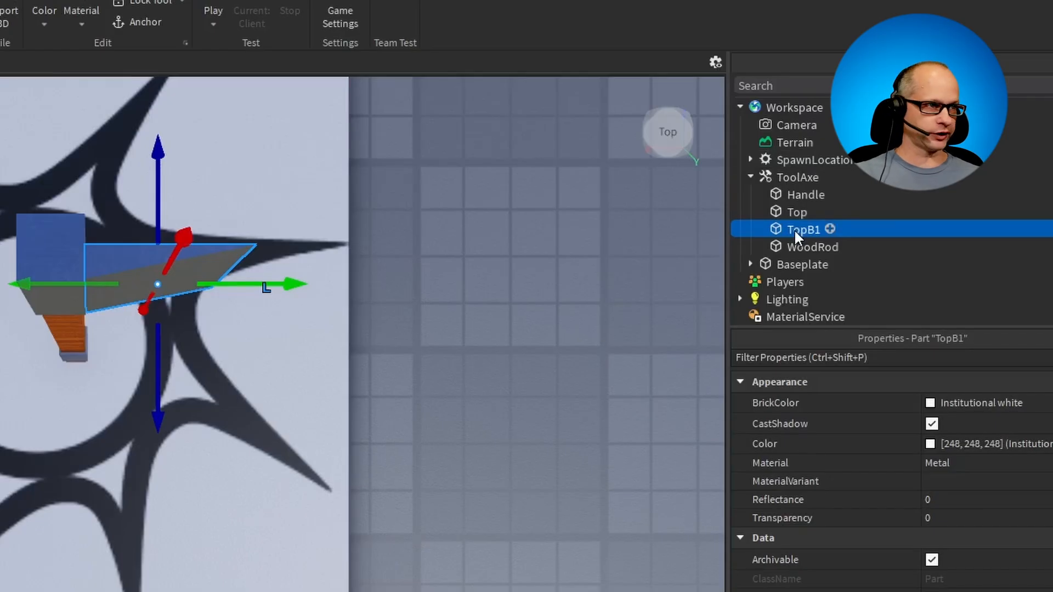
key(ctrl+d)
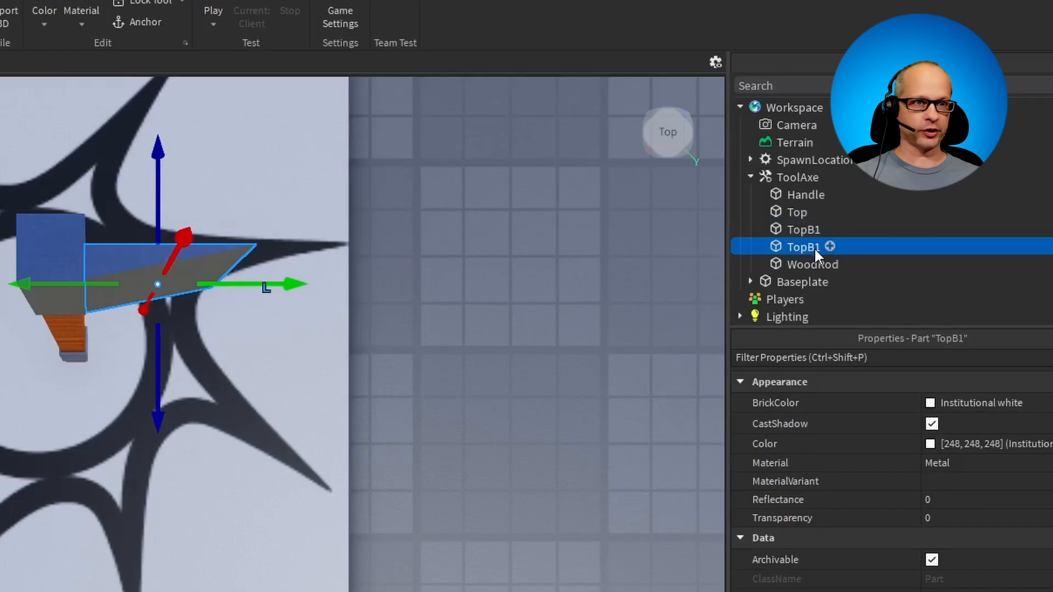
click(812, 247)
click(827, 247)
key(BackSpace)
text(2)
key(Return)
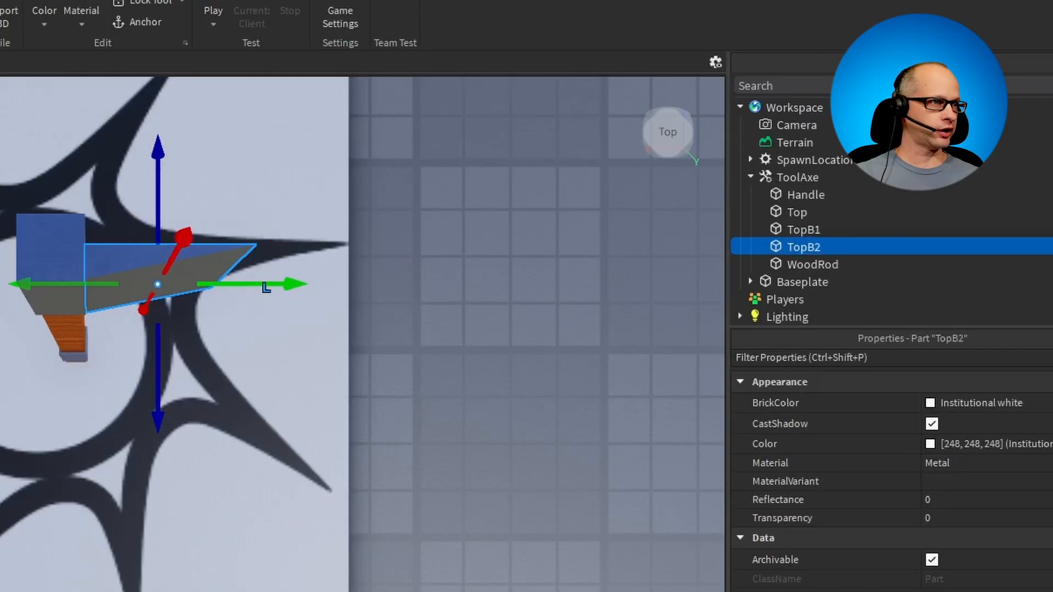
Step: Rotate TopB2 half a turn about its Y axis so its slope faces the opposite way from TopB1's
key(ctrl+4)
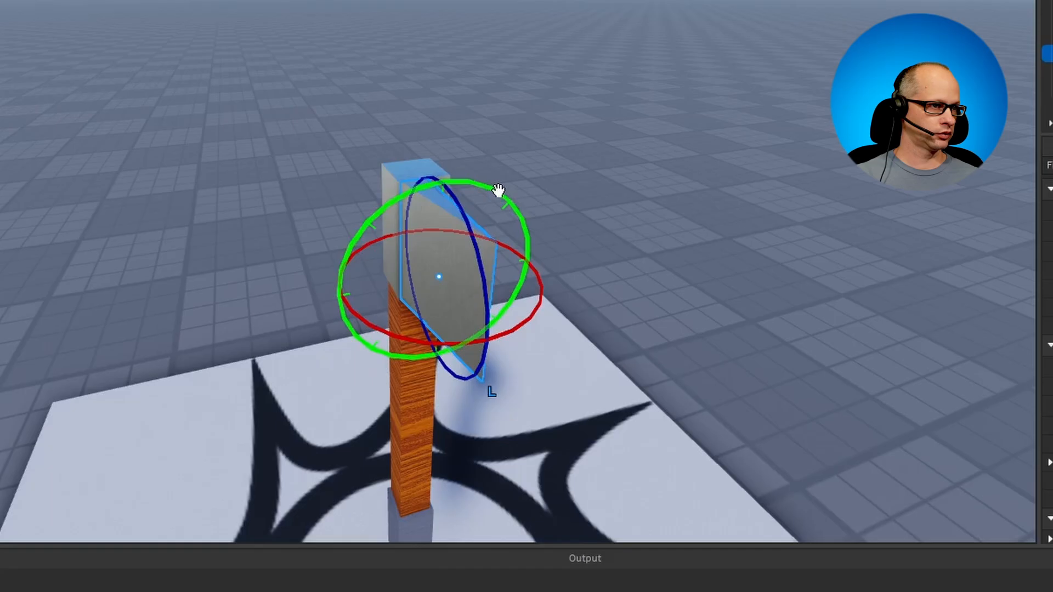
drag(498, 192, 524, 313)
drag(512, 355, 485, 387)
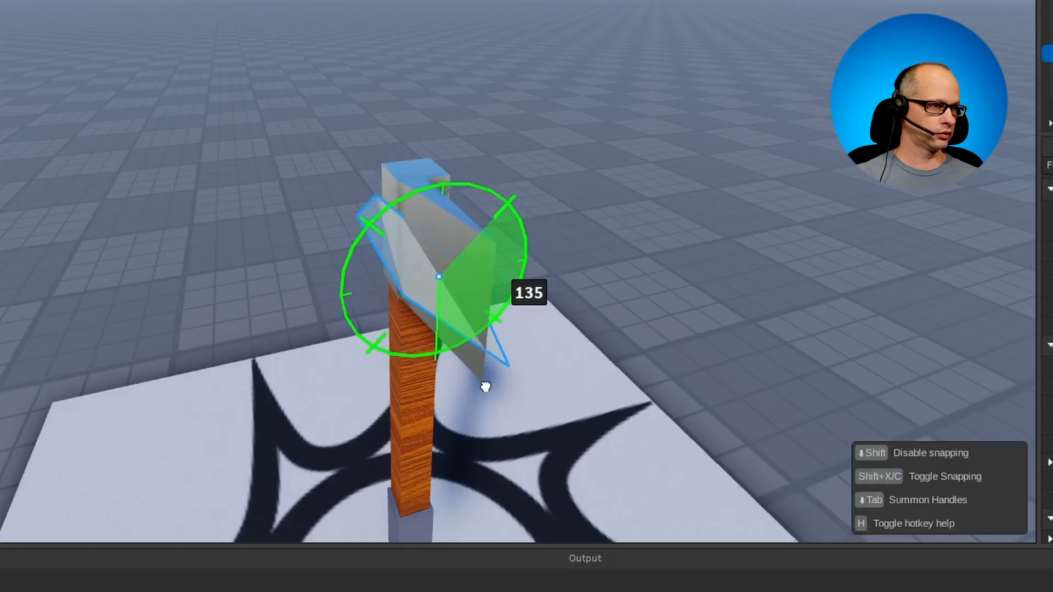
drag(423, 413, 390, 416)
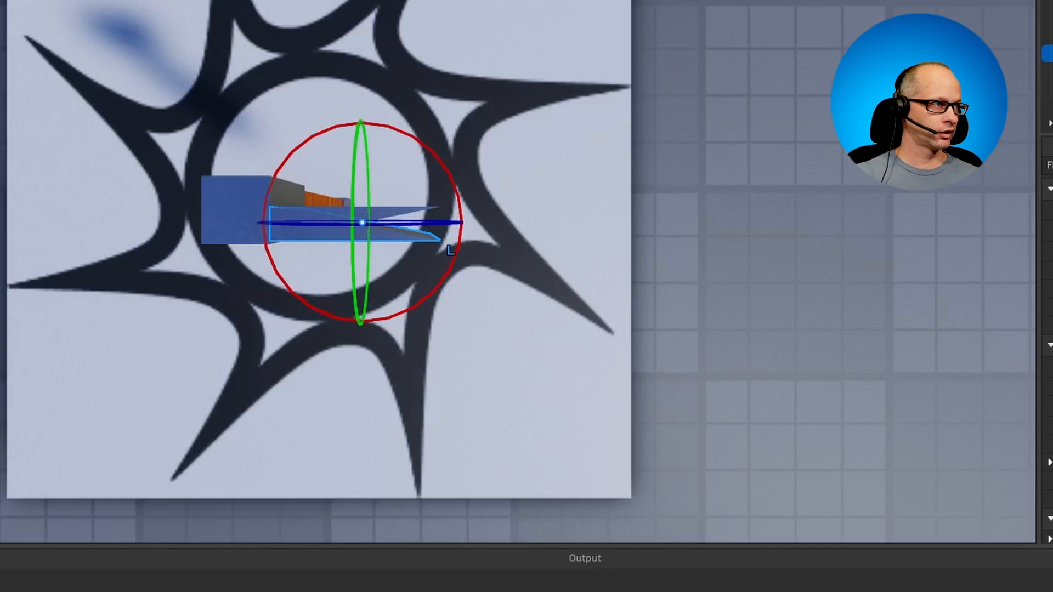
Step: Move TopB2 along its Z axis until it lies flush against TopB1, the two wedges forming one pointed blade
key(ctrl+2)
drag(362, 148, 364, 103)
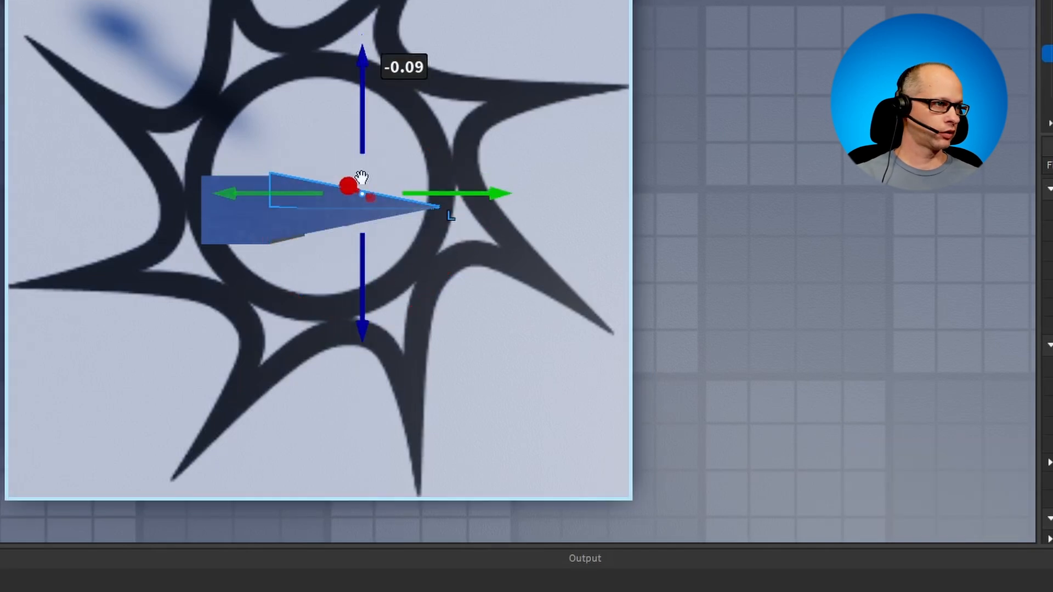
drag(364, 74, 391, 80)
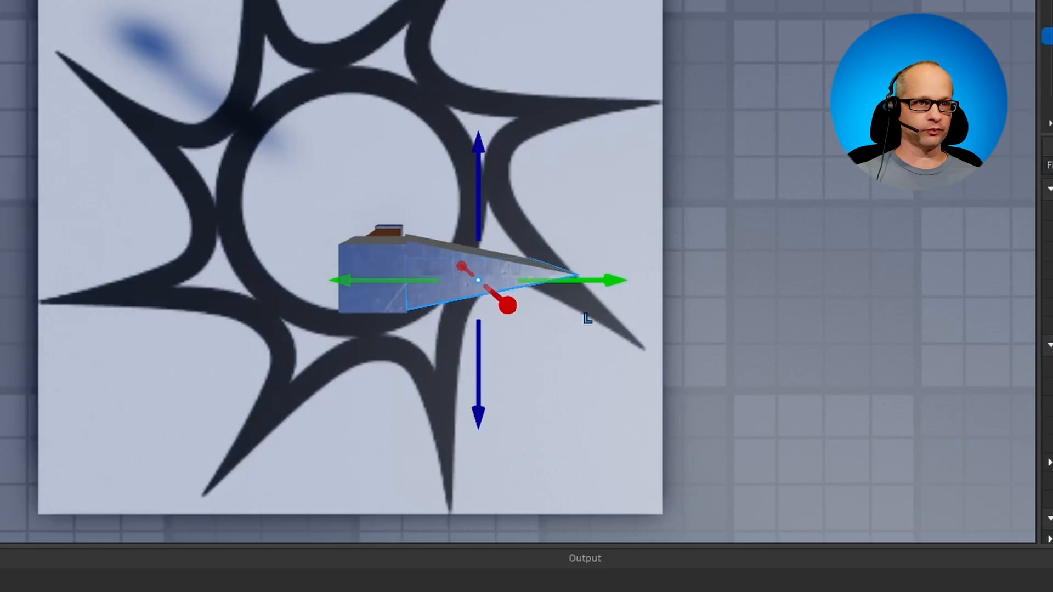
Step: Select TopB1 and TopB2 together and shift them along the Z axis to line the blade up with the Top block
ctrl+click(1048, 53)
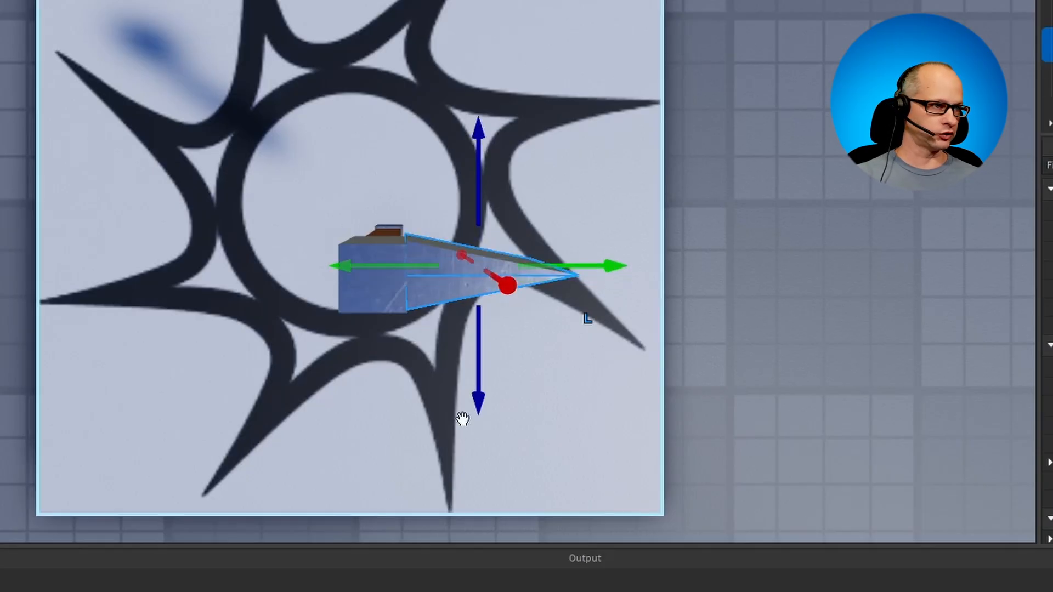
drag(478, 358, 482, 367)
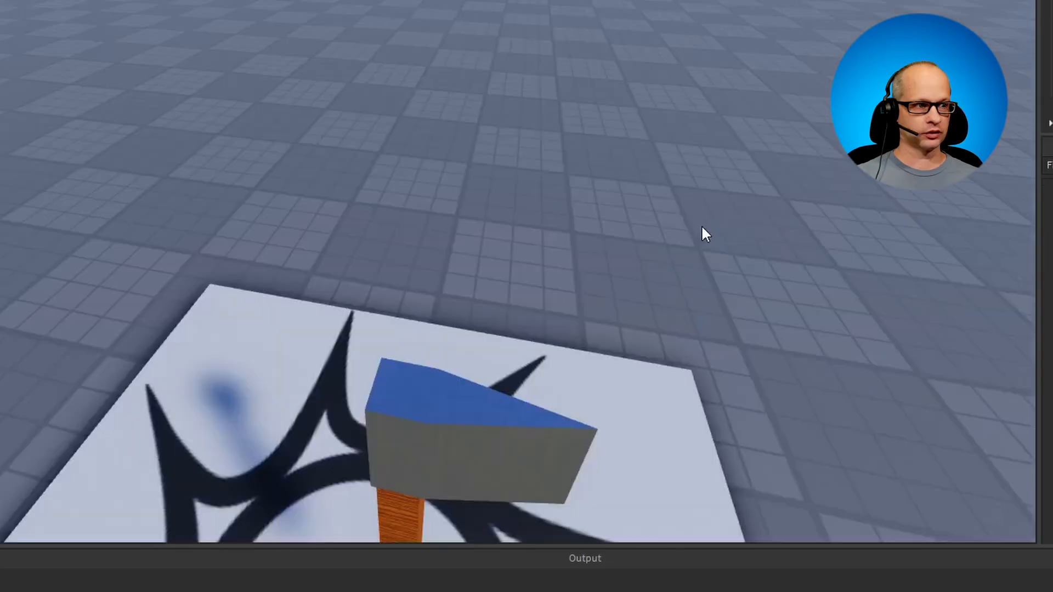
scroll(698, 215, down, 5)
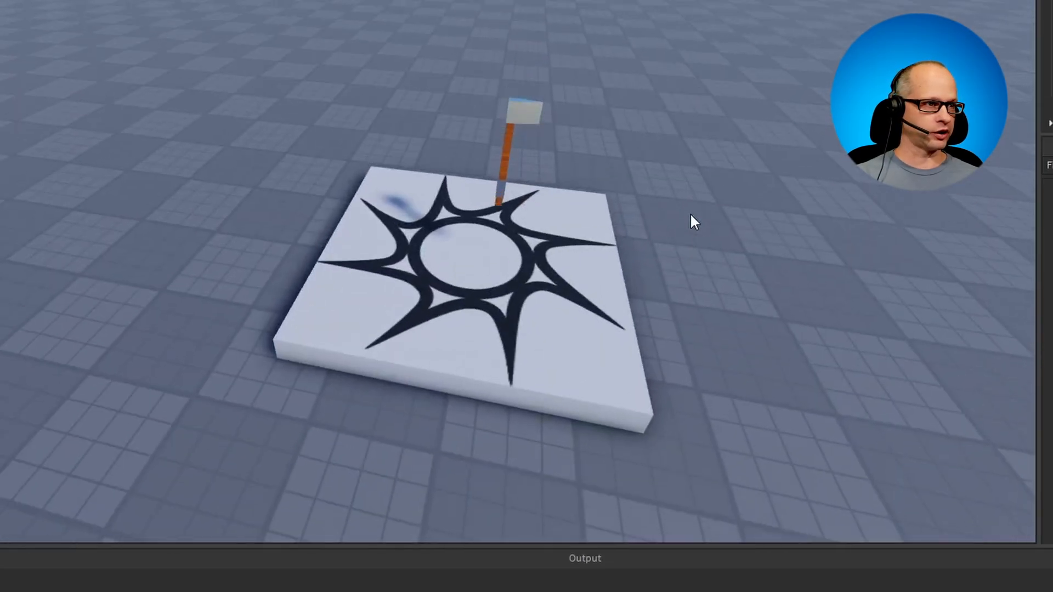
key(e)
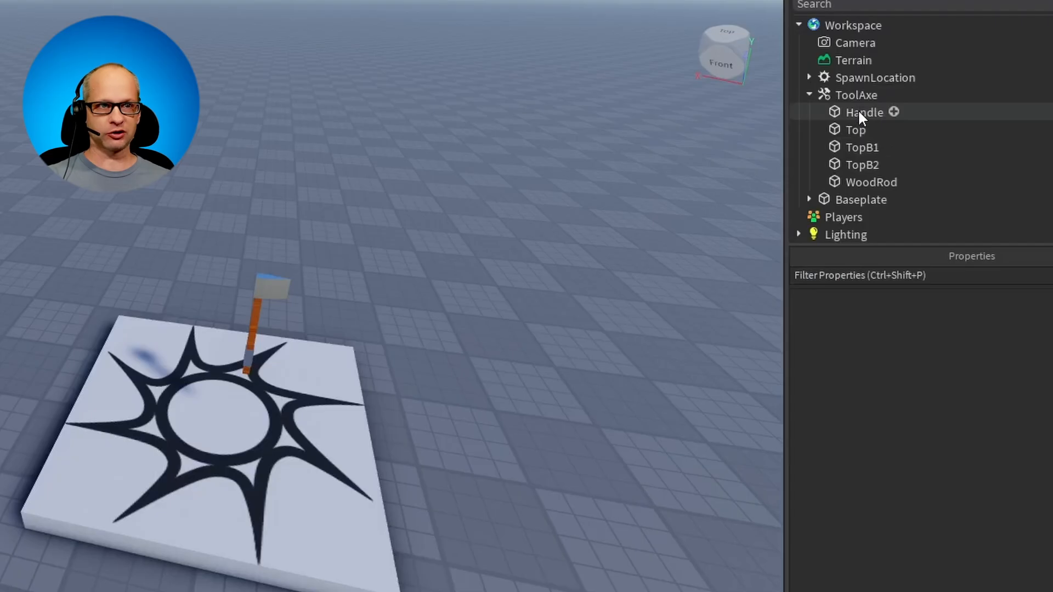
Step: Add a WeldConstraint inside the Handle part of ToolAxe
click(862, 113)
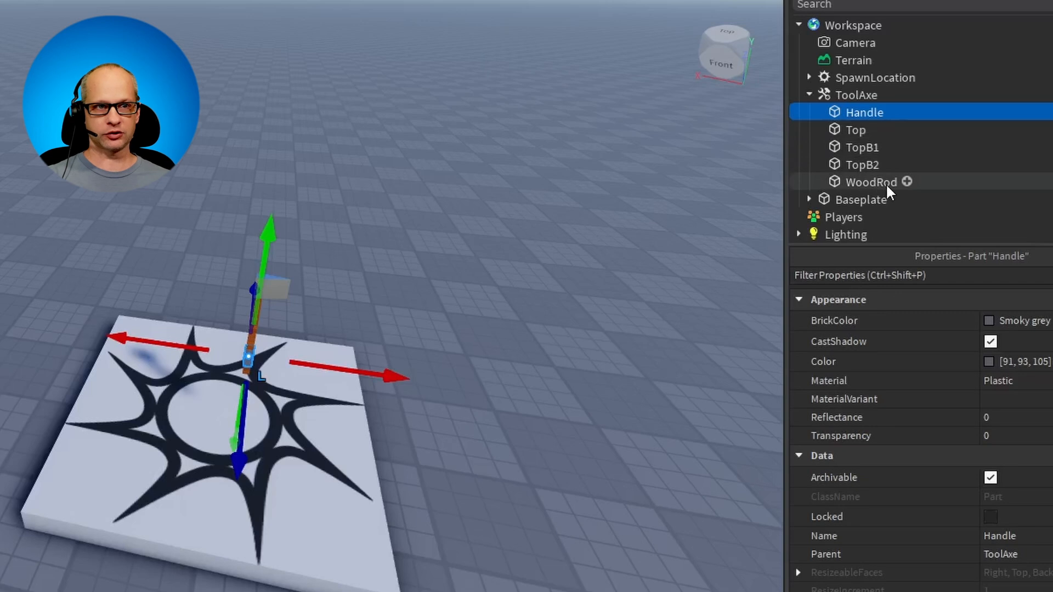
click(893, 112)
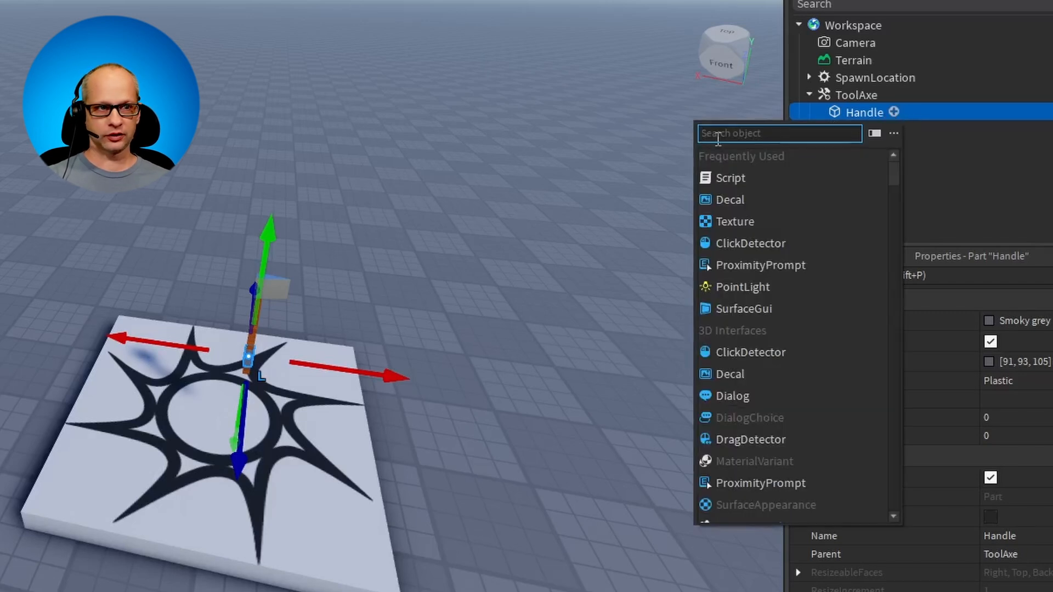
text(w)
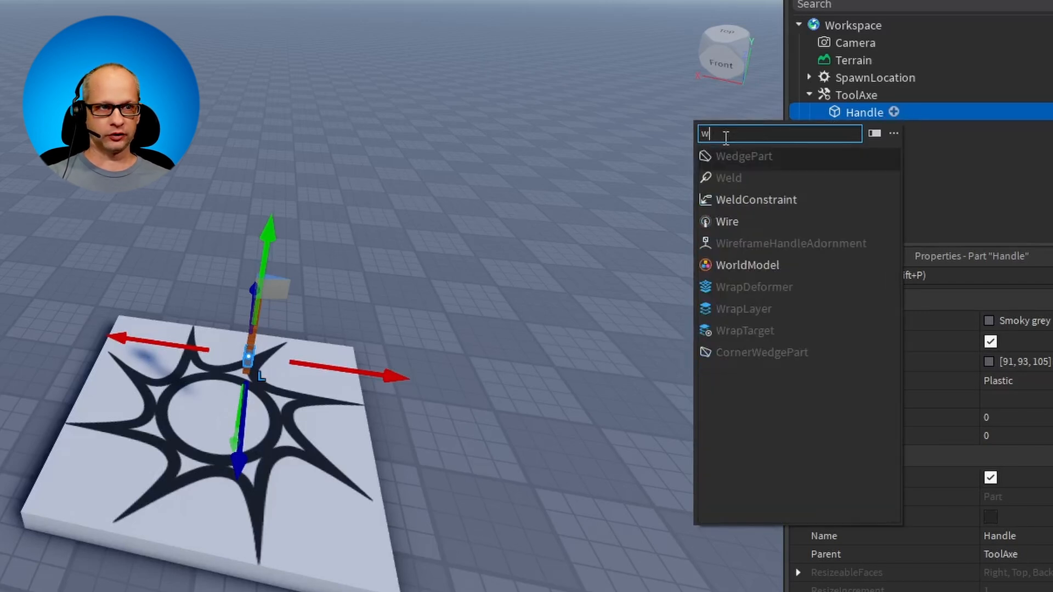
click(757, 200)
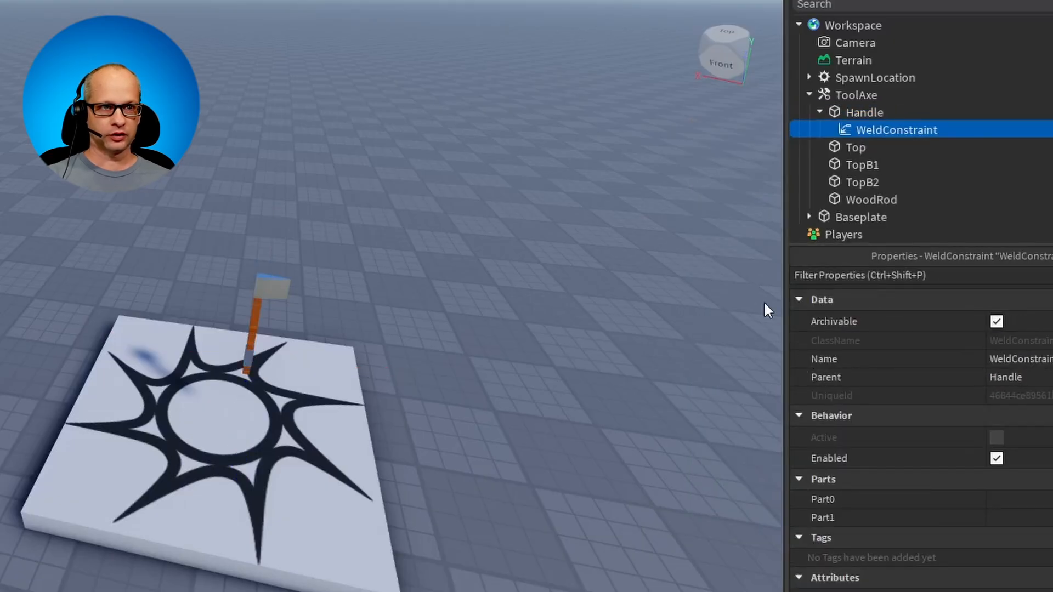
Step: Rename the Handle's weld constraint to WeldConstraintRod
right_click(924, 131)
click(973, 216)
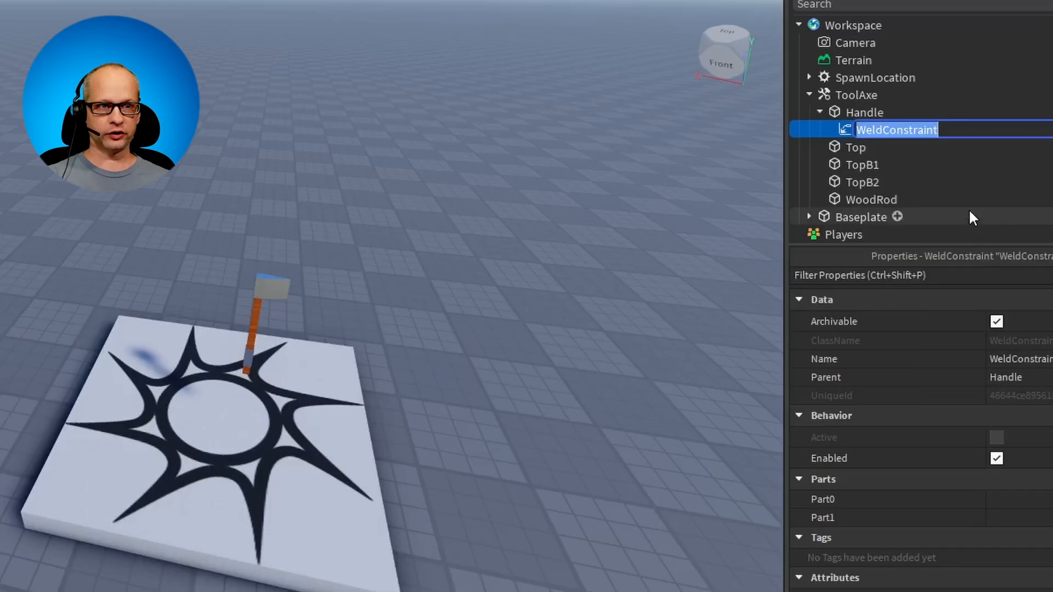
click(940, 130)
text(R)
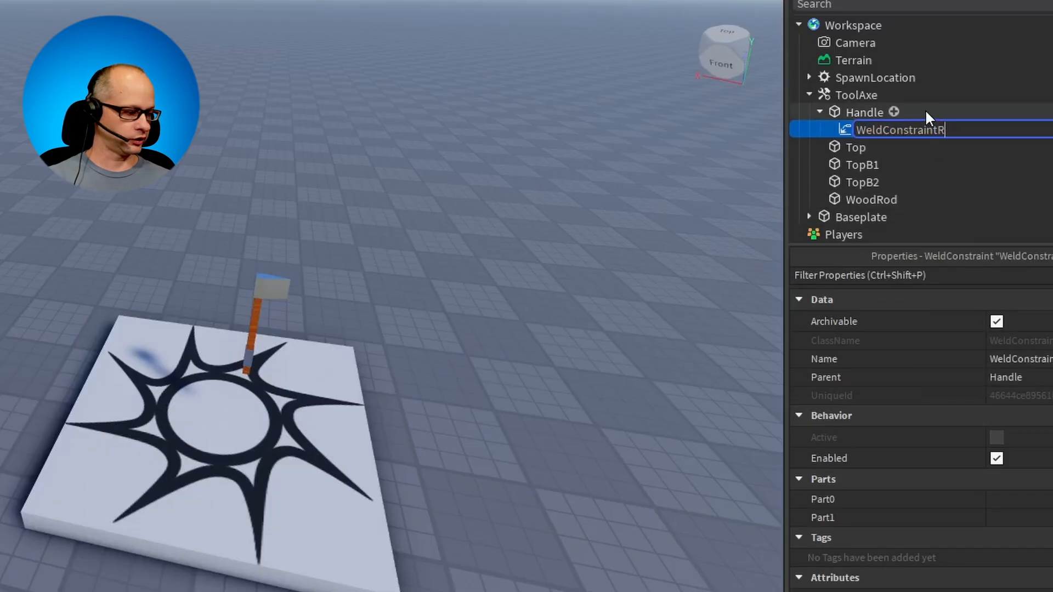
text(od)
key(Return)
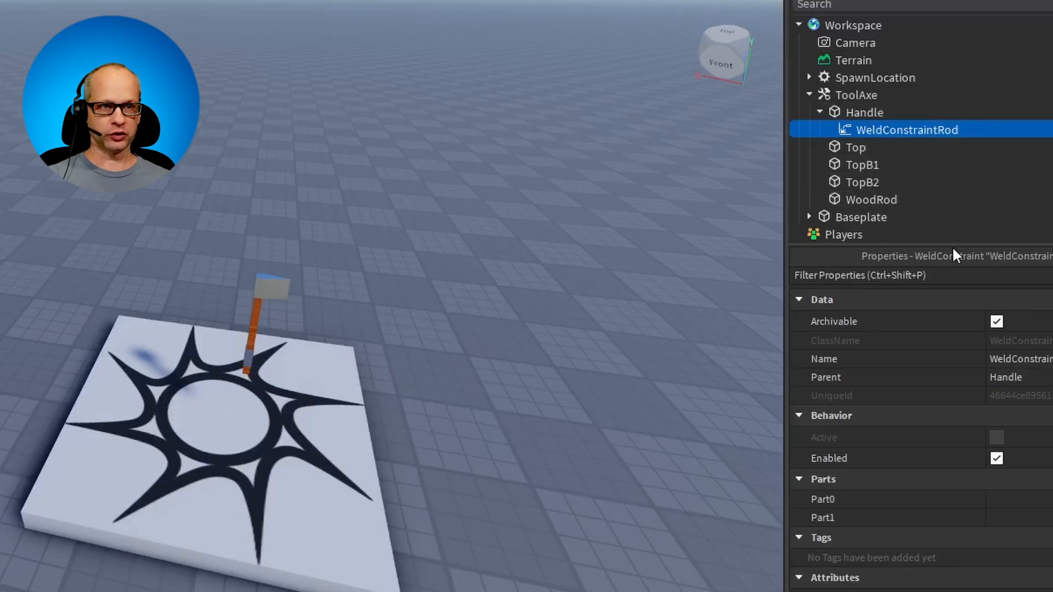
Step: Set WeldConstraintRod's Part0 to Handle and its Part1 to WoodRod
click(1035, 497)
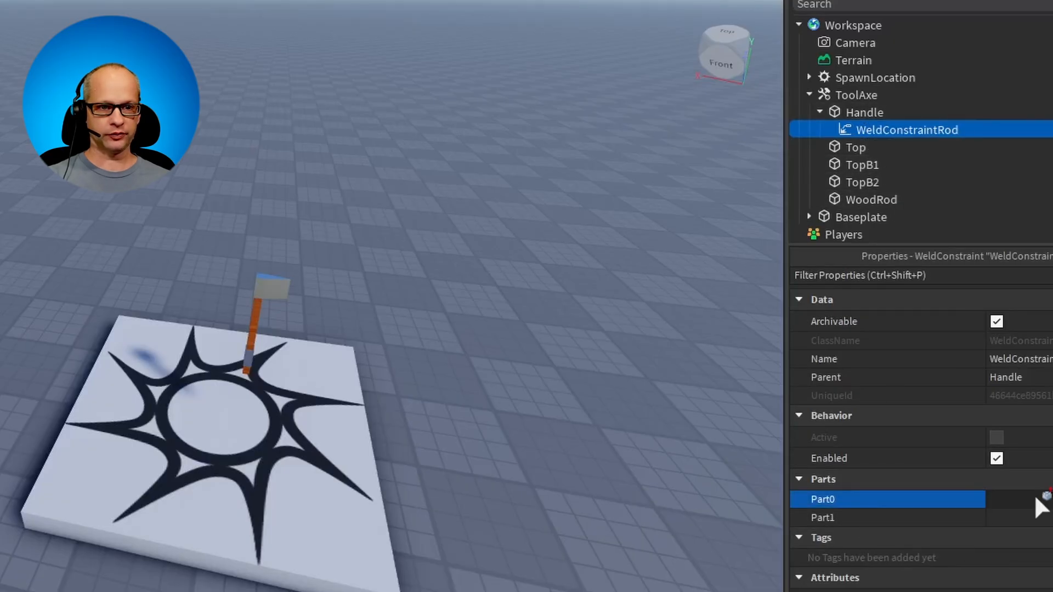
click(868, 108)
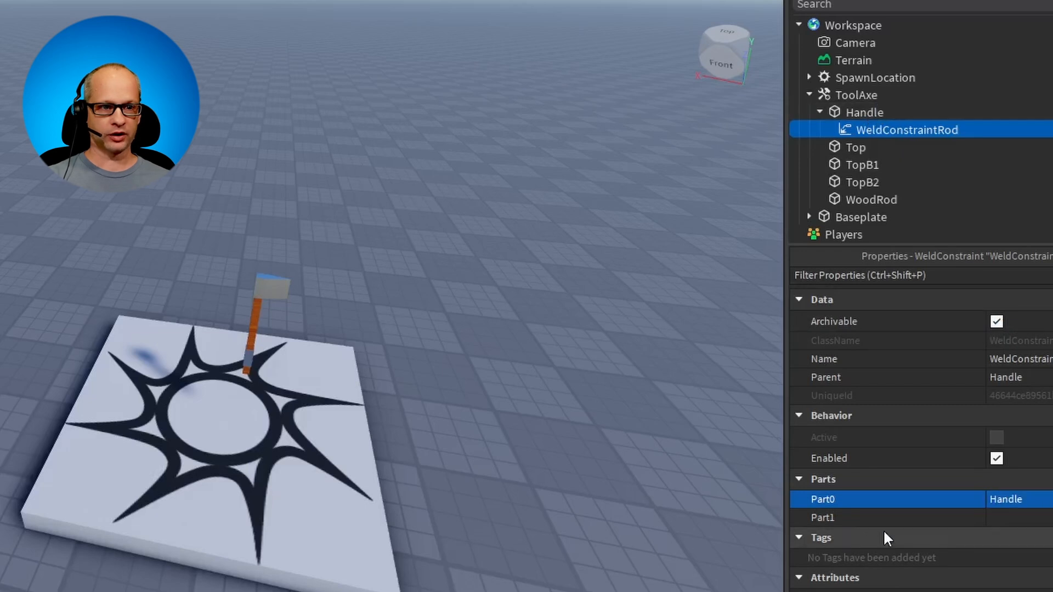
click(1022, 516)
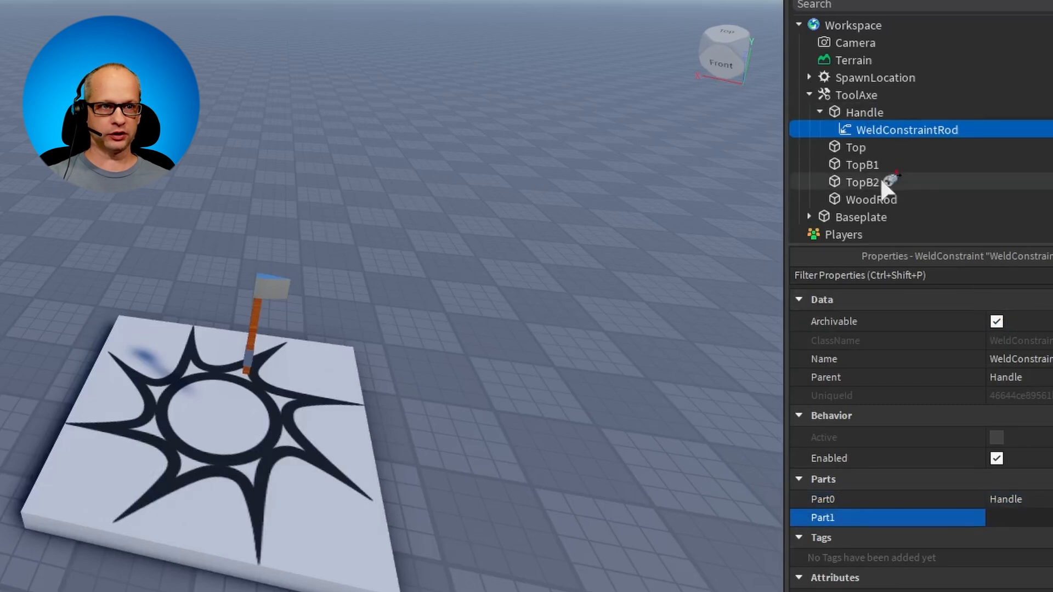
click(881, 197)
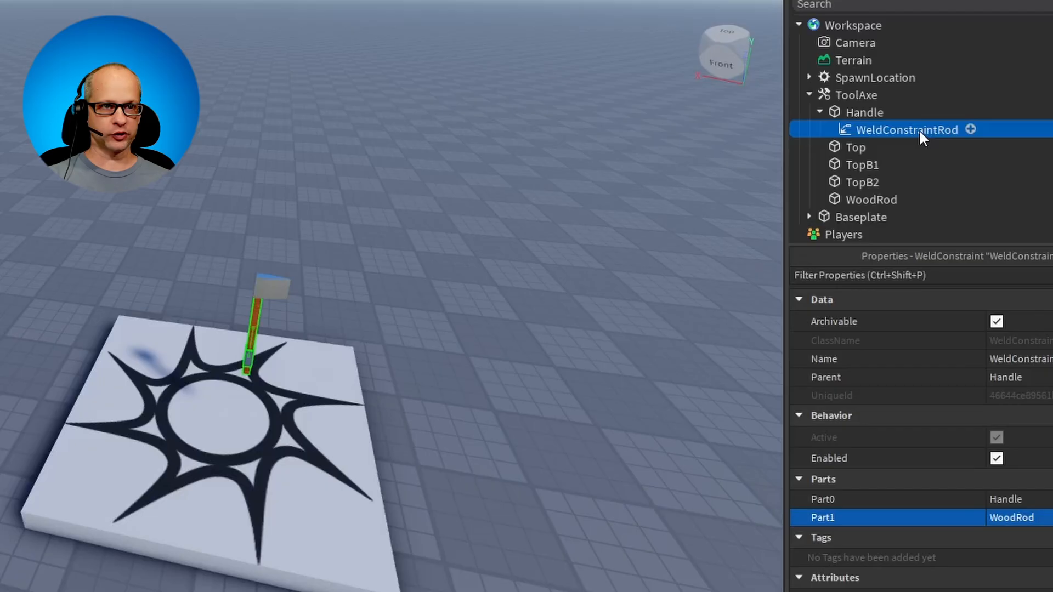
Step: Duplicate WeldConstraintRod three times and rename the copies WeldConstraintTop, WeldConstraintTopB1 and WeldConstraintTopB2
click(906, 130)
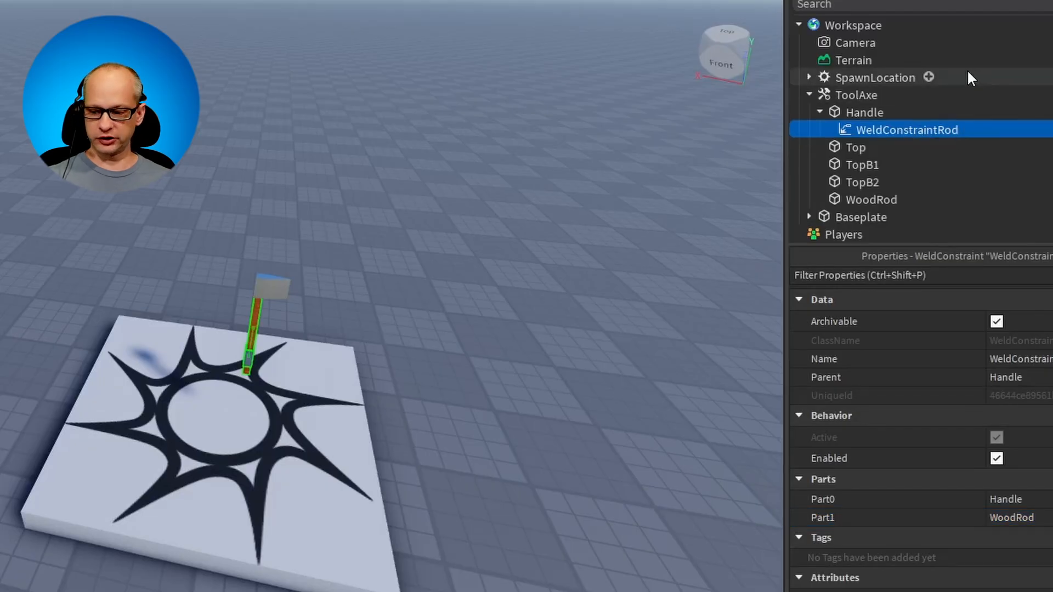
key(ctrl+d)
key(ctrl+d)
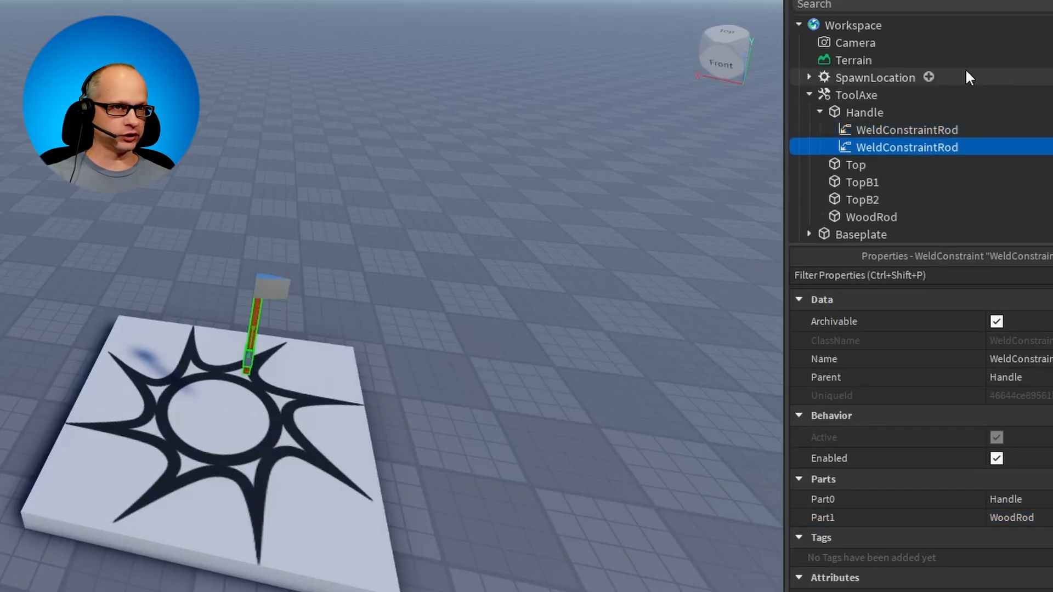
key(ctrl+d)
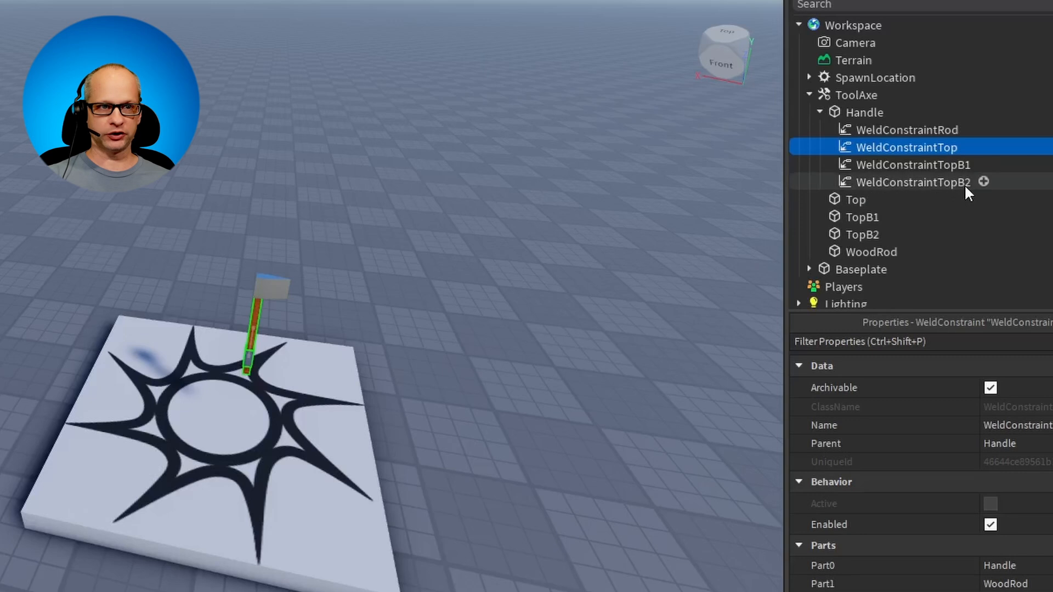
Step: Set Part1 of WeldConstraintTop to the Top part
double_click(917, 147)
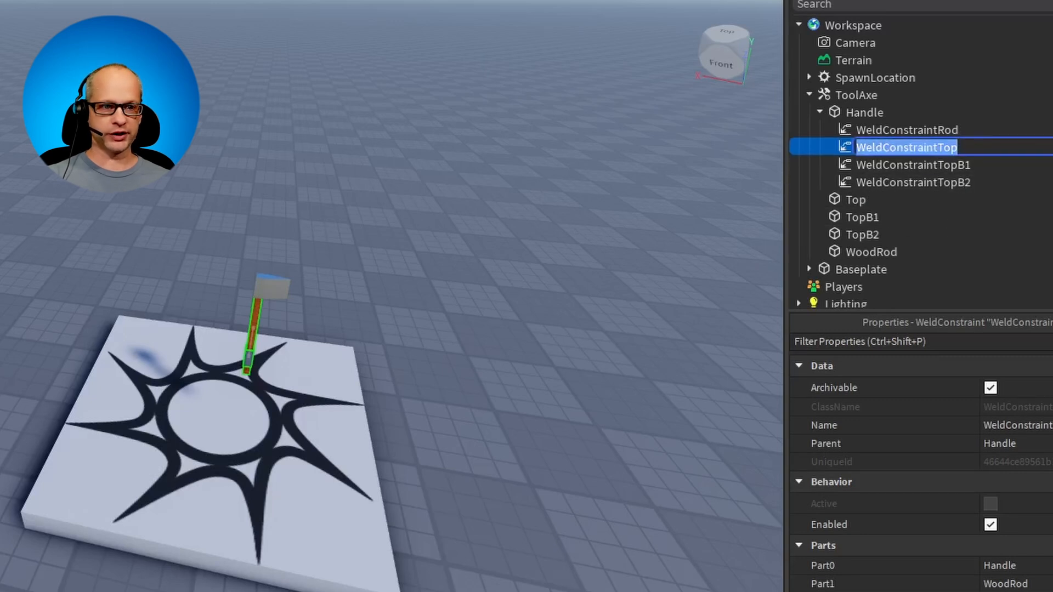
click(1045, 585)
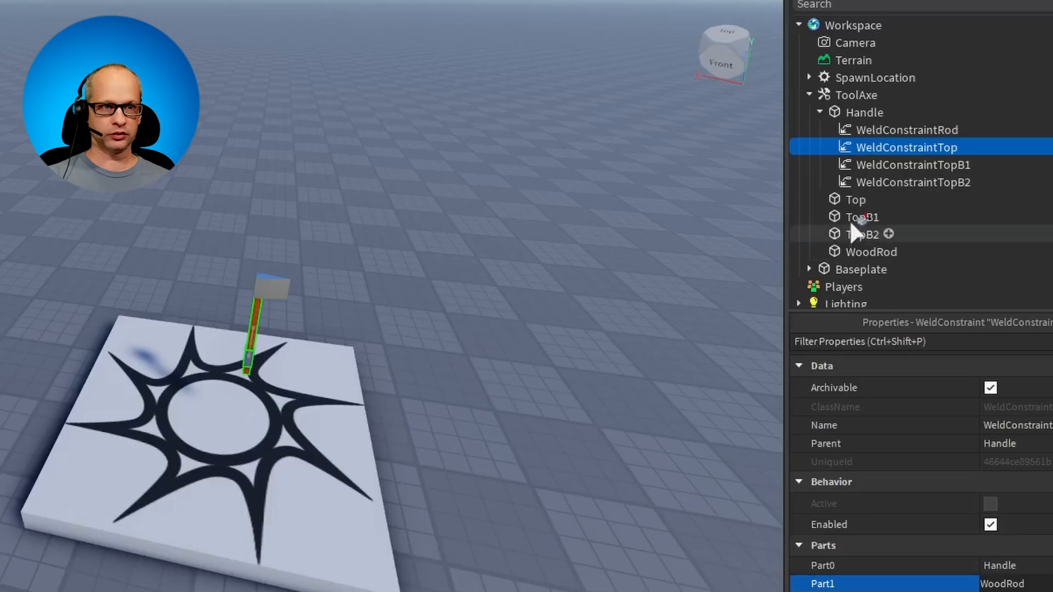
click(855, 202)
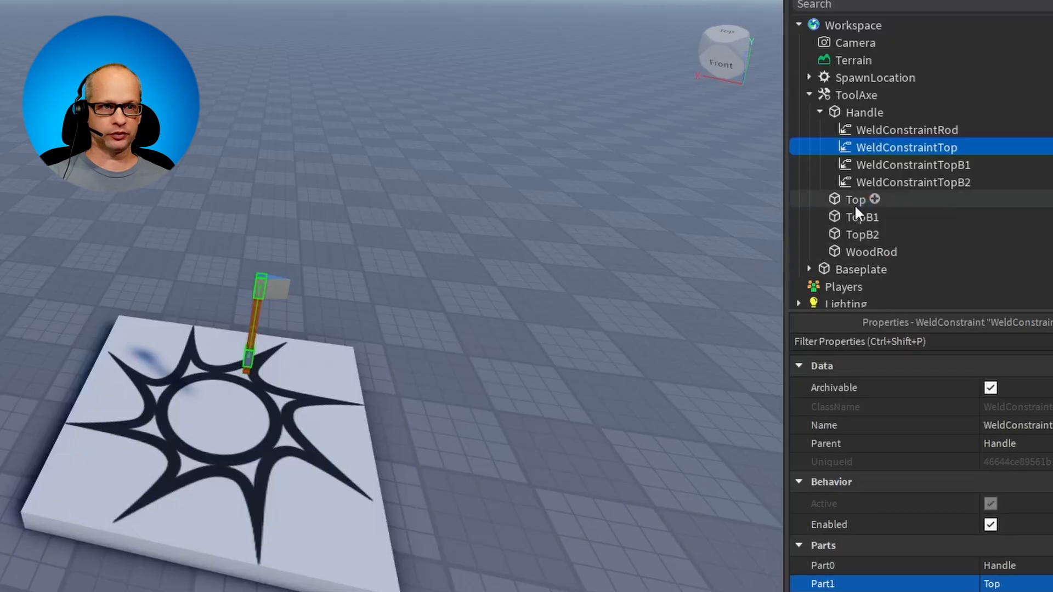
Step: Set Part1 of WeldConstraintTopB1 to TopB1 and Part1 of WeldConstraintTopB2 to TopB2
click(927, 165)
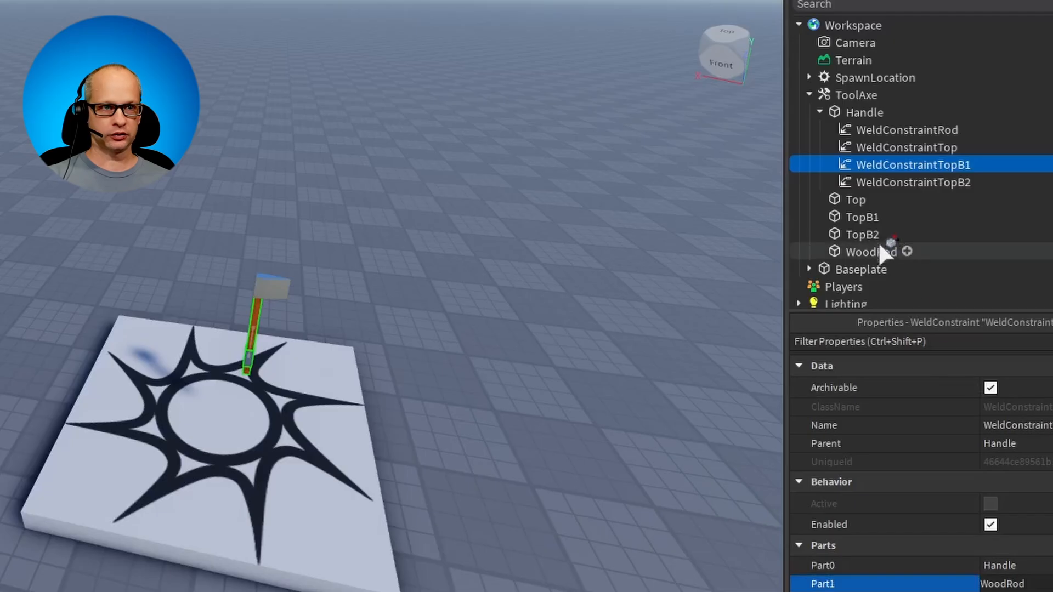
click(870, 215)
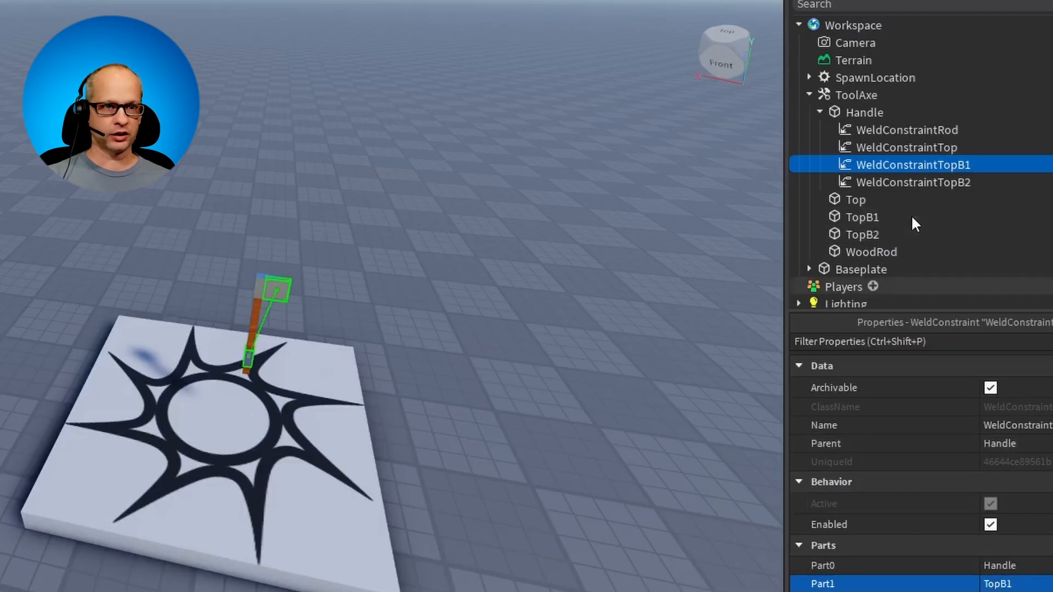
click(934, 182)
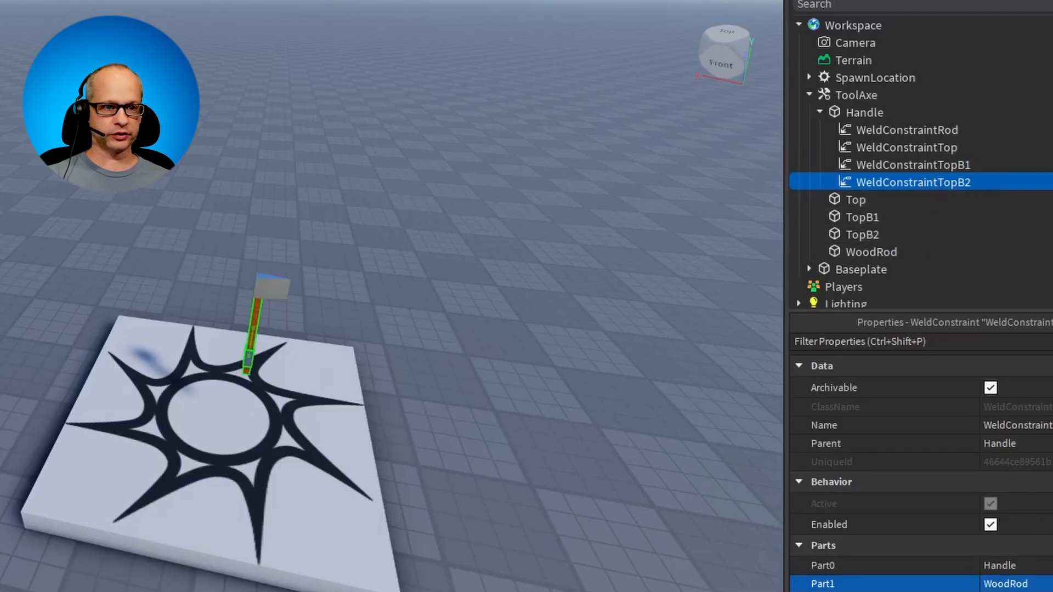
click(867, 233)
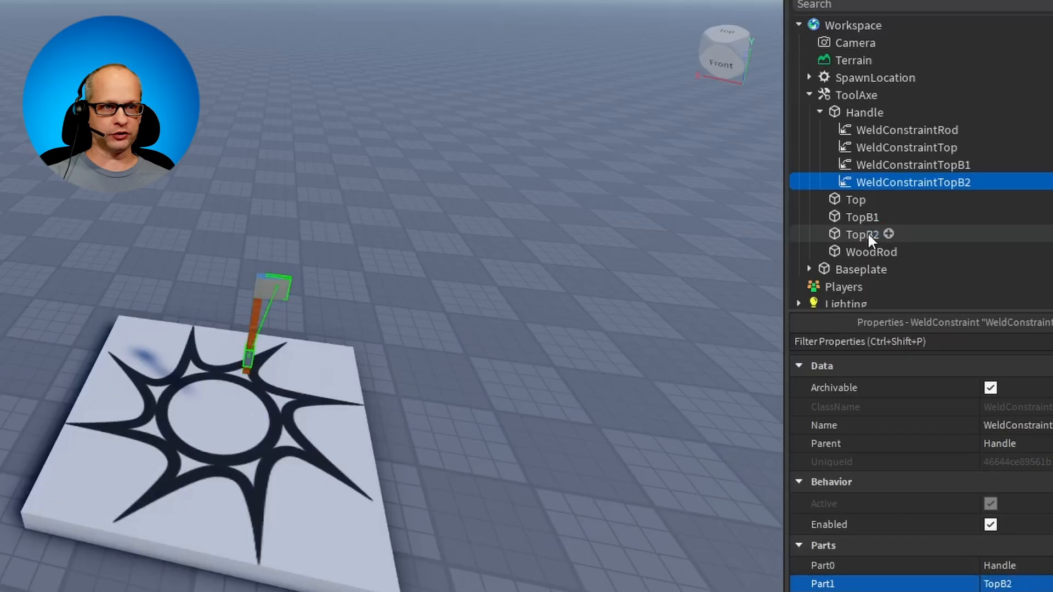
click(497, 283)
scroll(428, 343, down, 3)
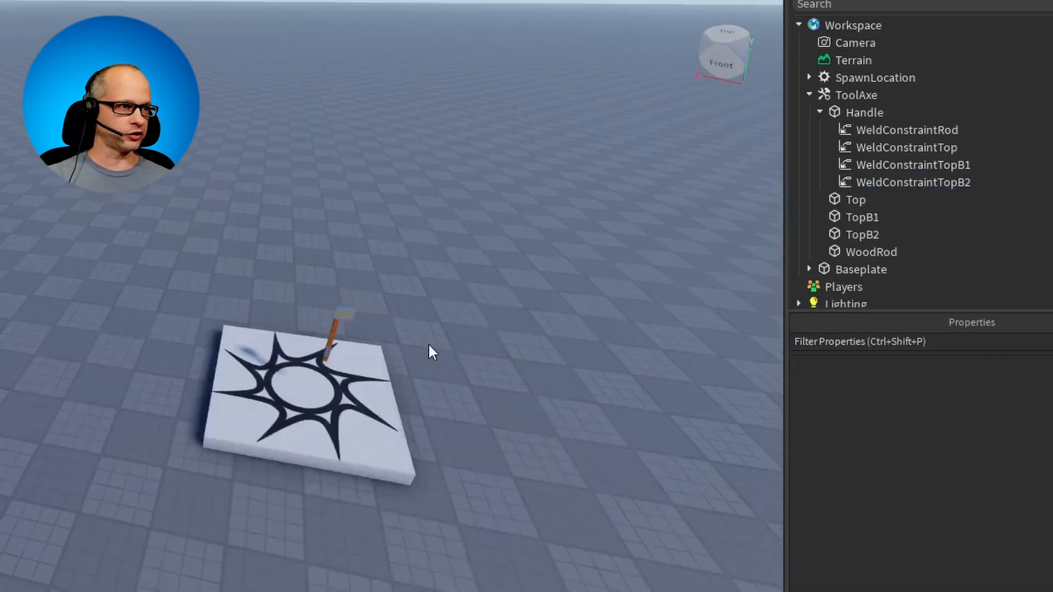
scroll(428, 343, up, 3)
middle_drag(428, 344, 430, 337)
middle_drag(430, 327, 429, 328)
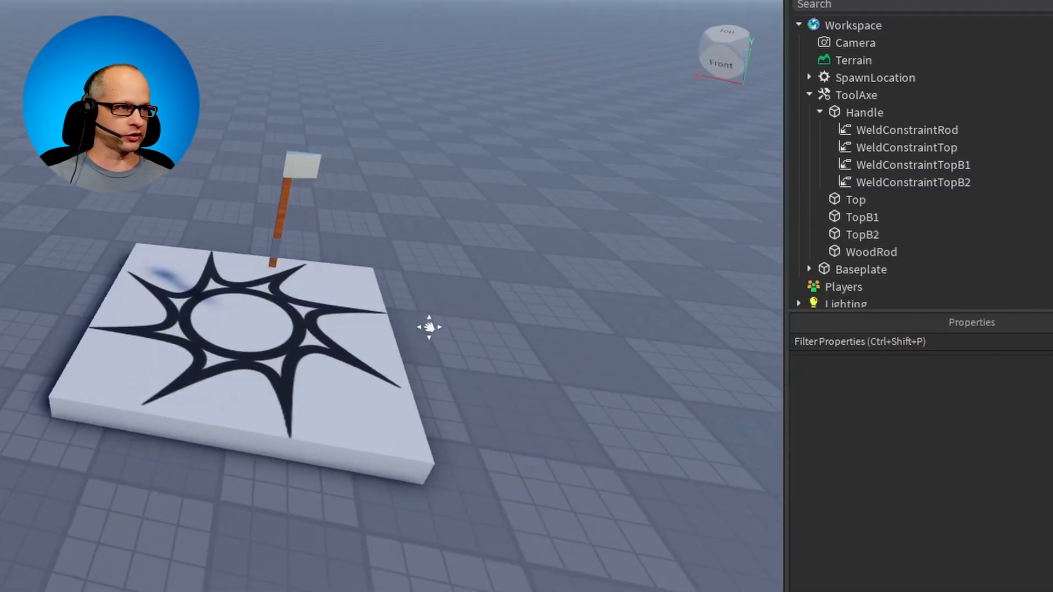
right_drag(485, 276, 485, 276)
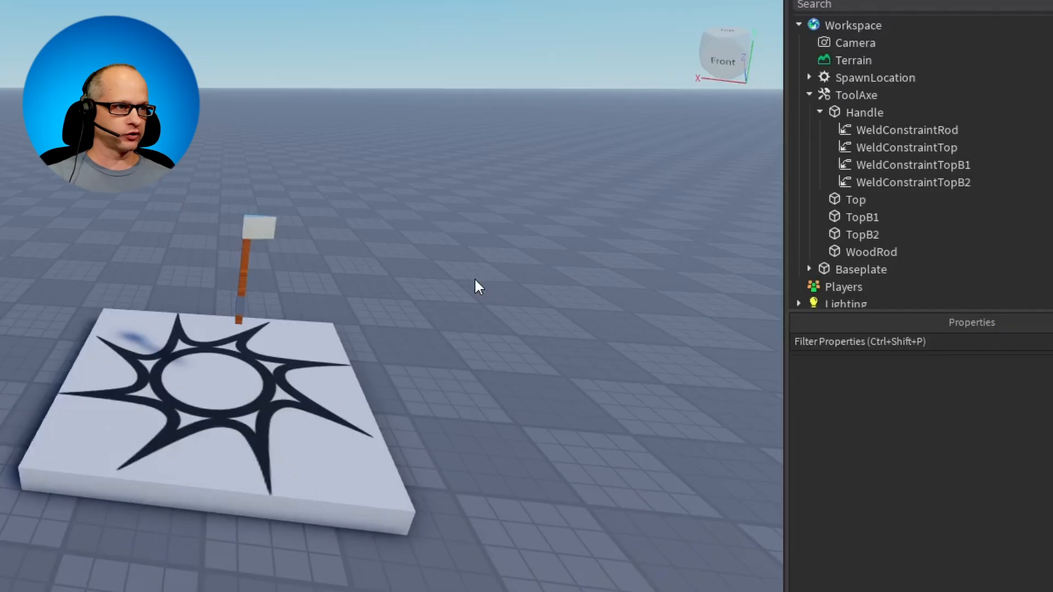
Step: Collapse Handle and ToolAxe in the Explorer hierarchy
click(820, 113)
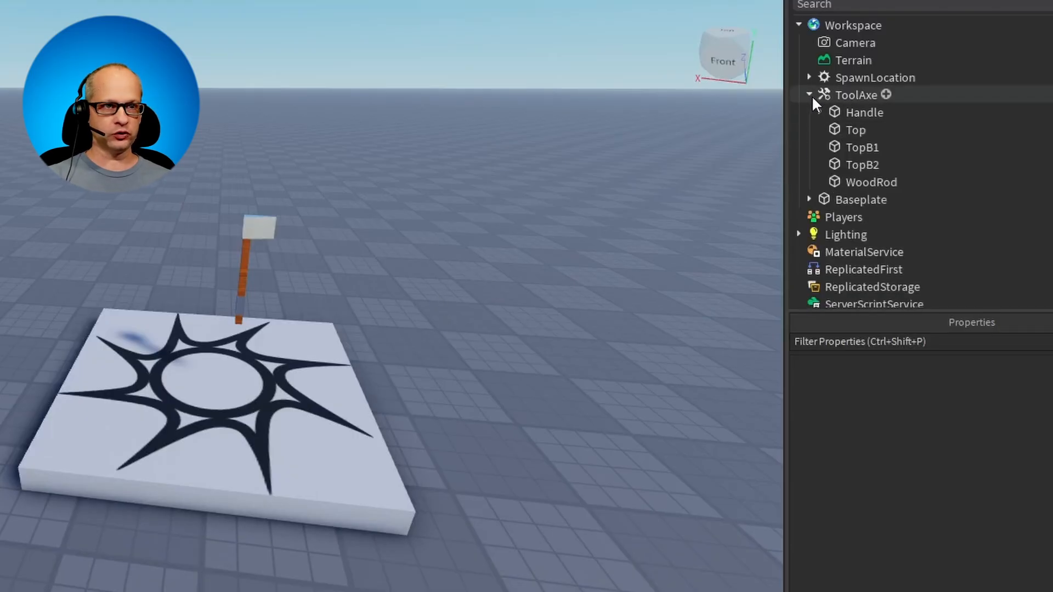
click(810, 95)
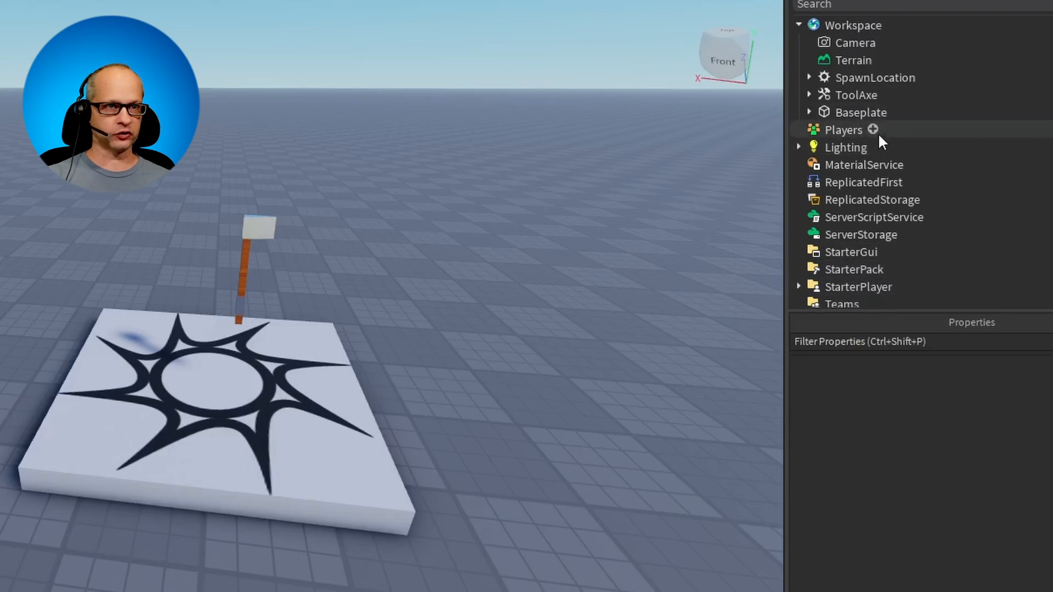
Step: Move ToolAxe from Workspace into StarterPack and clear the selection
click(849, 95)
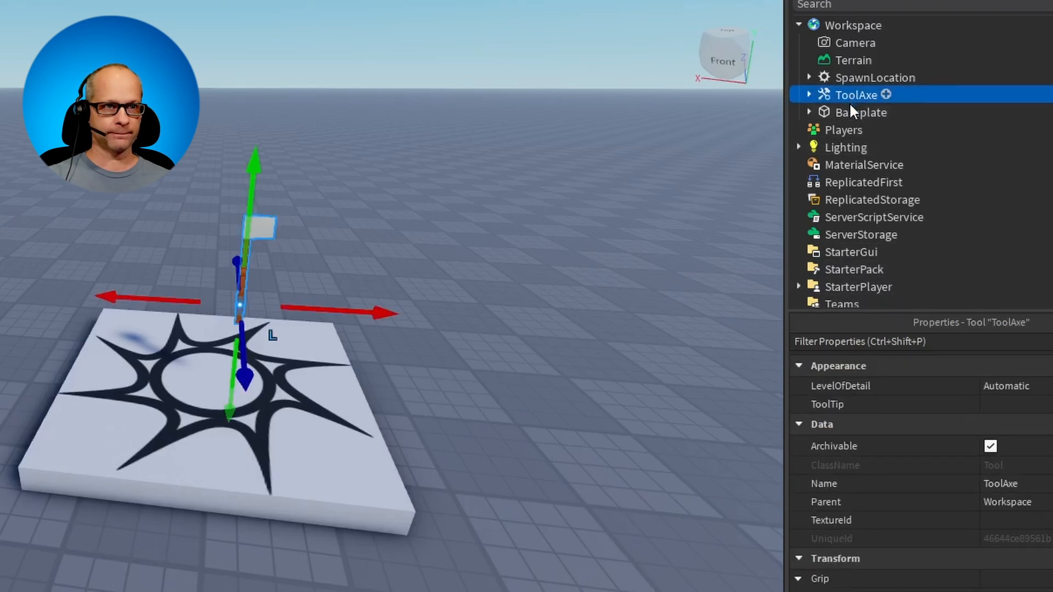
drag(850, 106, 880, 267)
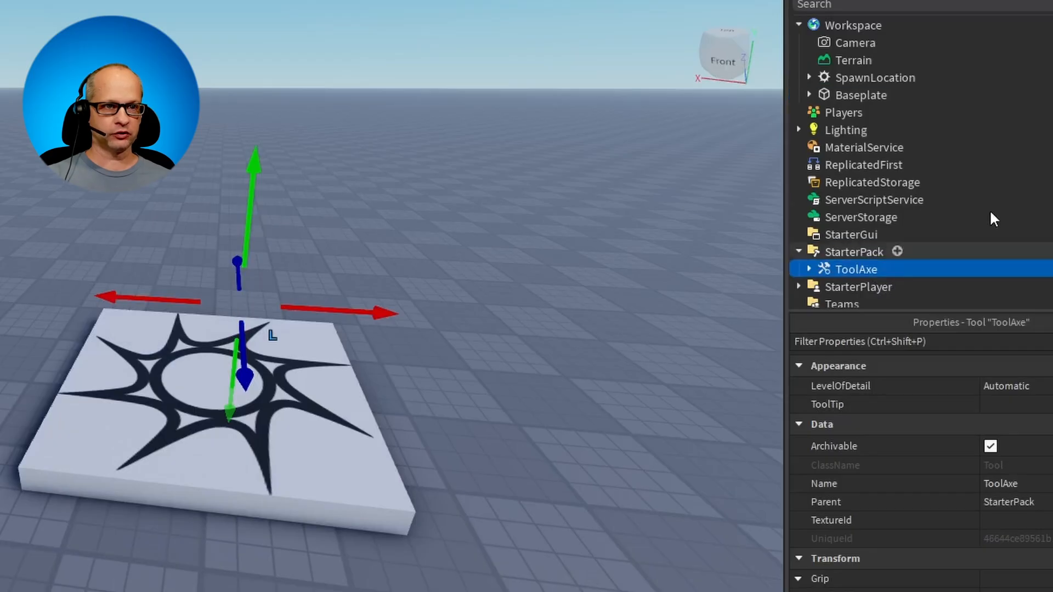
click(494, 264)
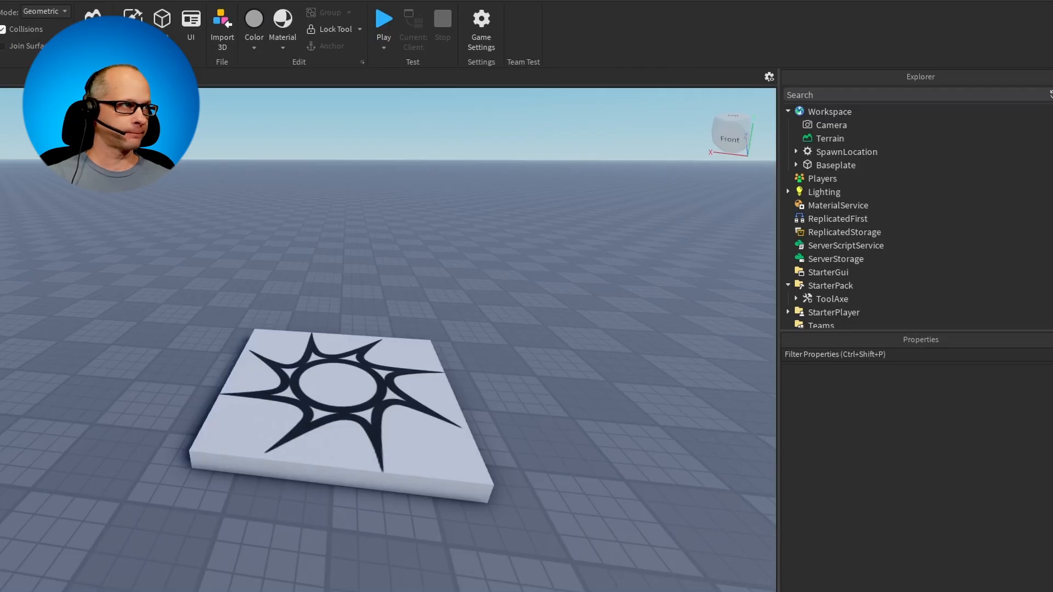
Step: Playtest the place, equip ToolAxe, inspect how the character holds it from several angles, and end the playtest
key(F5)
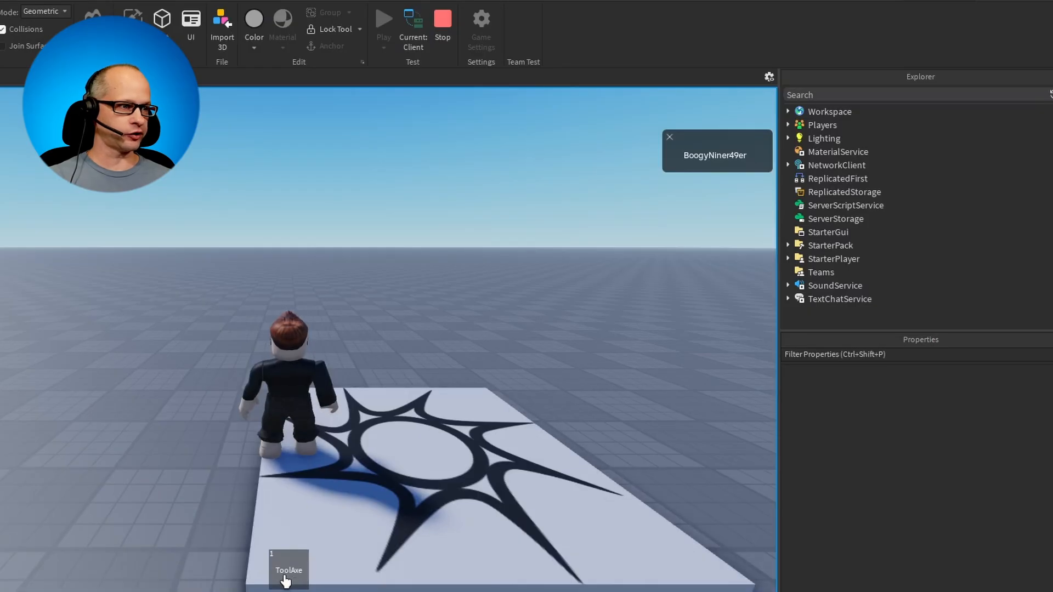
key(w)
right_drag(440, 519, 440, 519)
key(1)
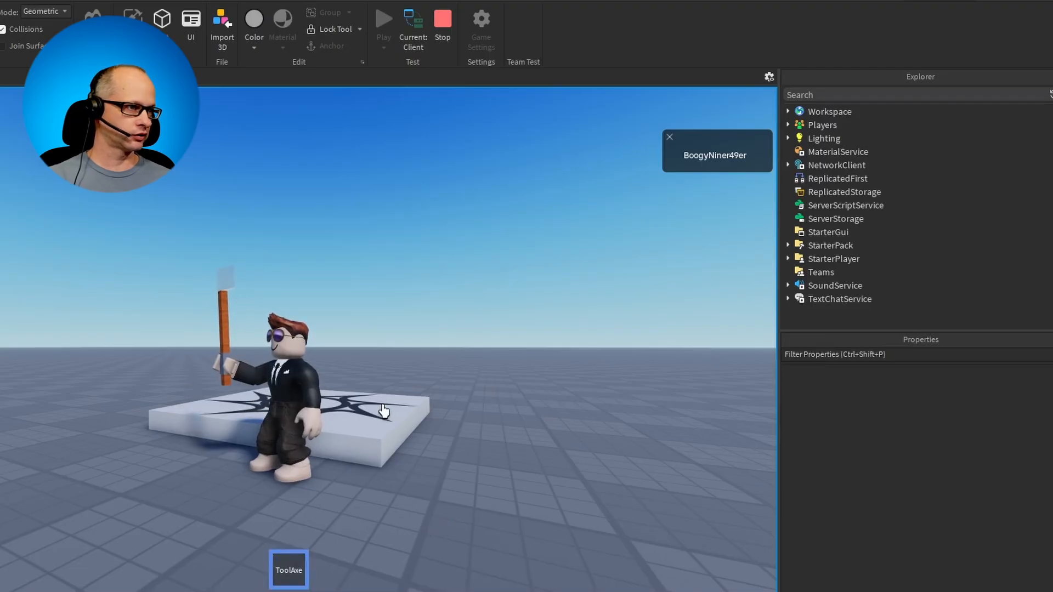
right_drag(429, 457, 429, 457)
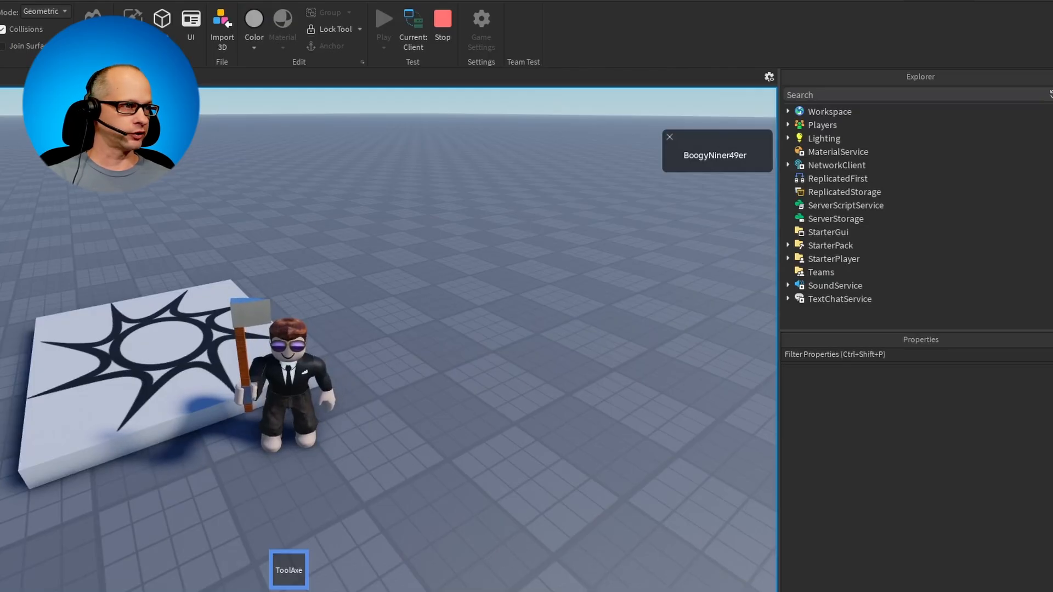
key(shift+F5)
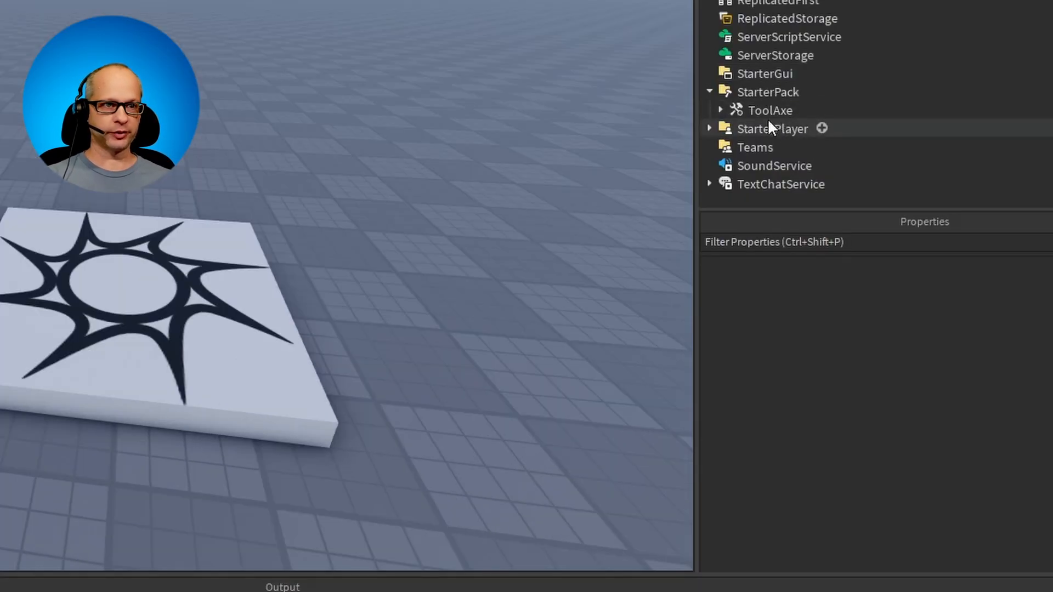
Step: Set the Y value of ToolAxe's Grip Orientation to 90
click(788, 258)
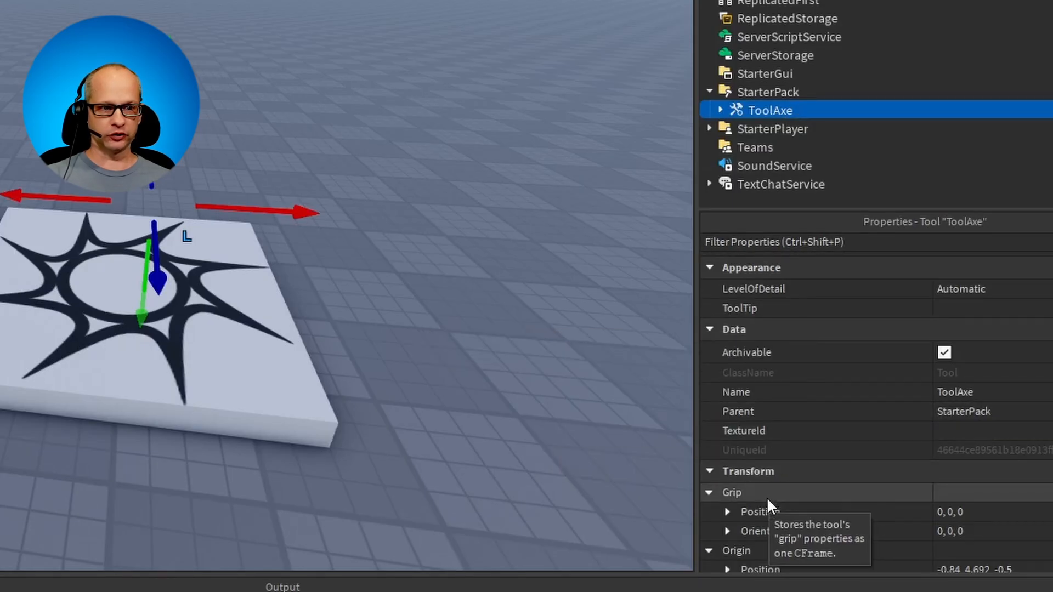
scroll(830, 341, down, 2)
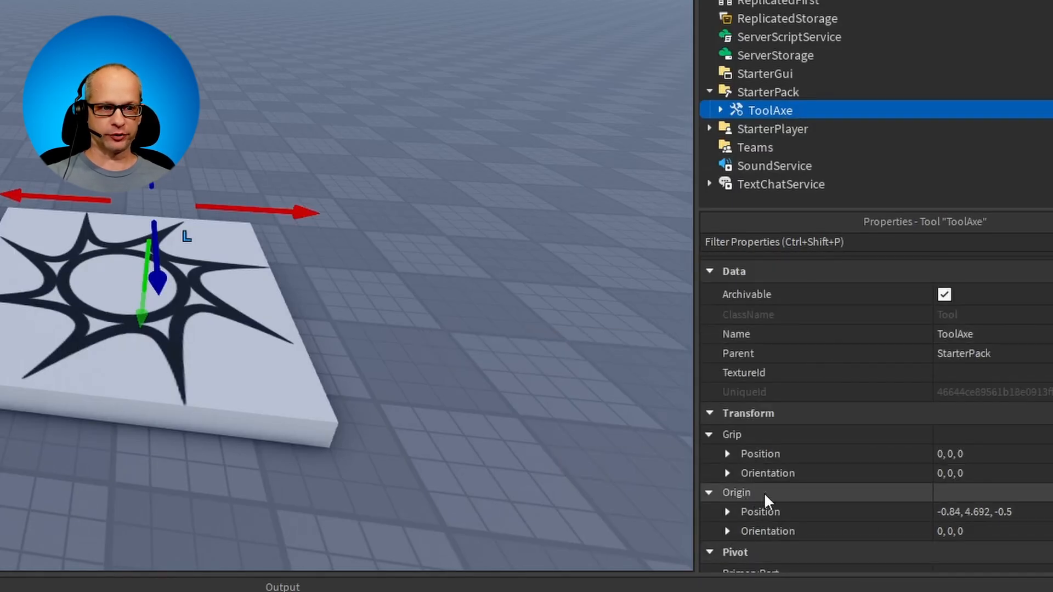
click(728, 473)
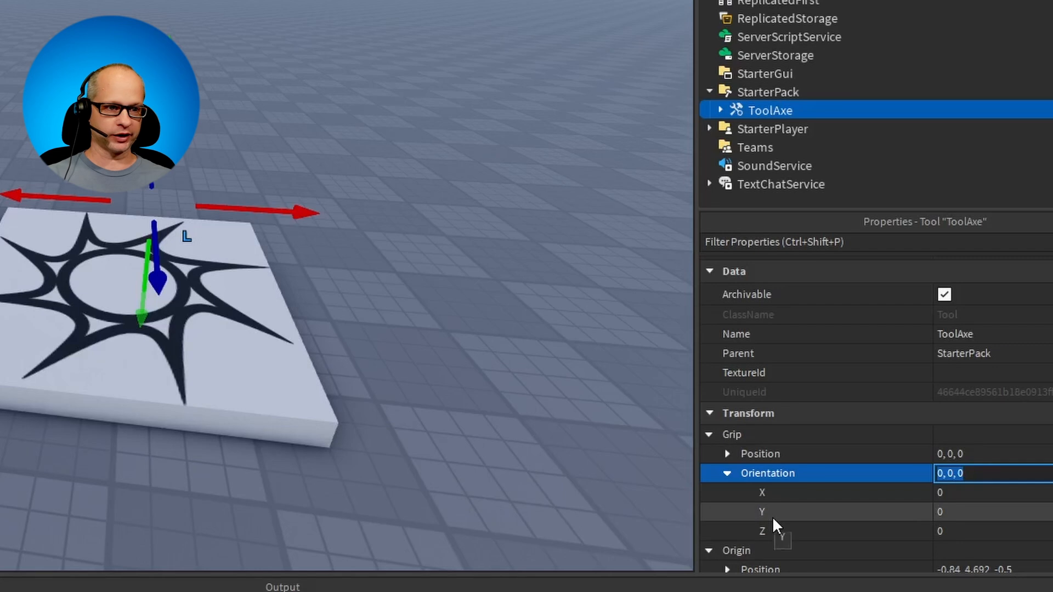
click(956, 513)
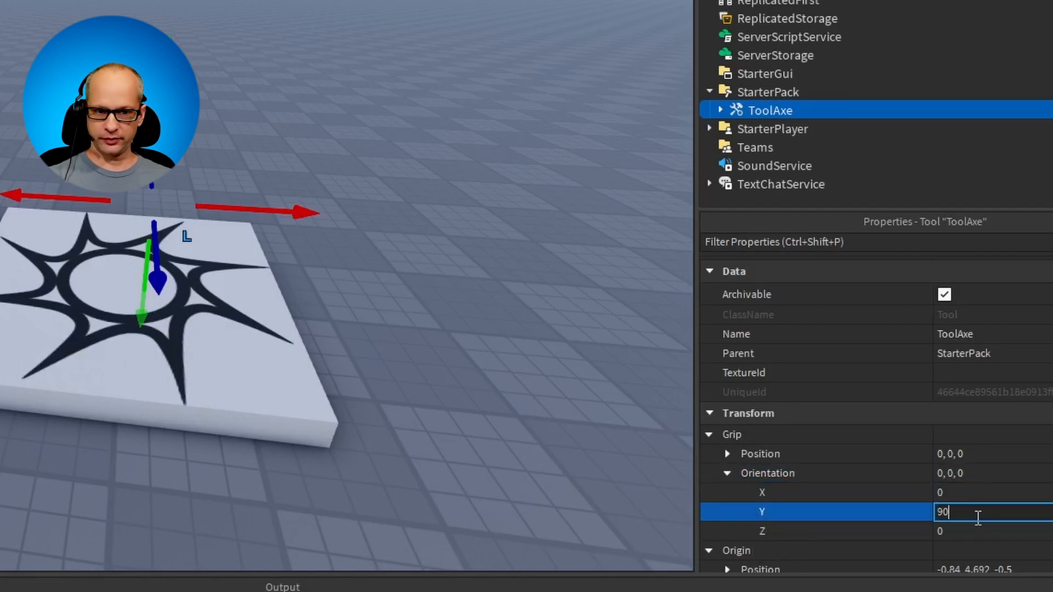
click(986, 494)
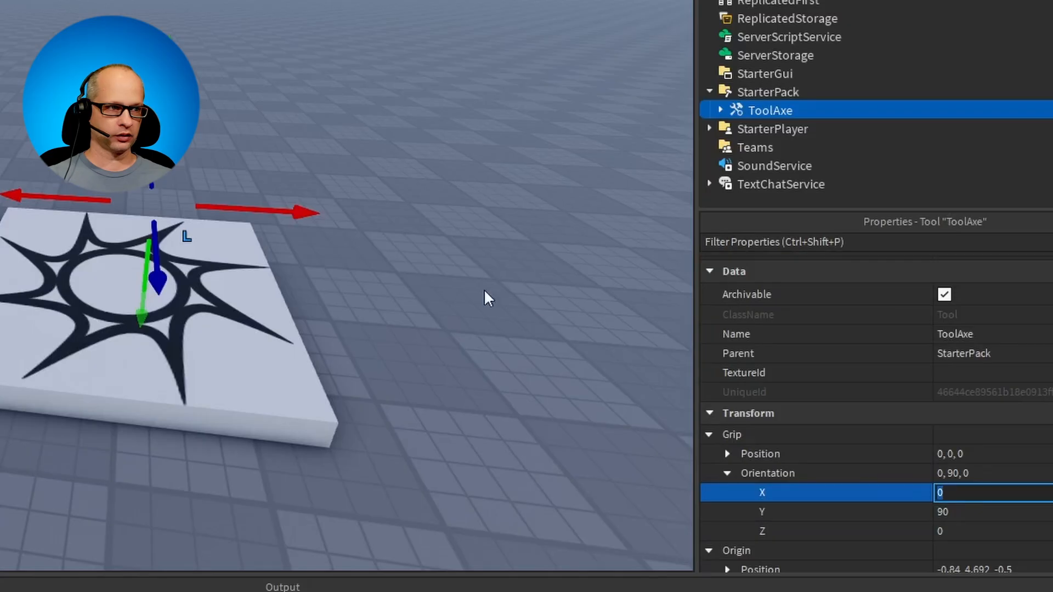
Step: Playtest the place again, equip ToolAxe and check the direction the axe head faces from different viewpoints
click(487, 331)
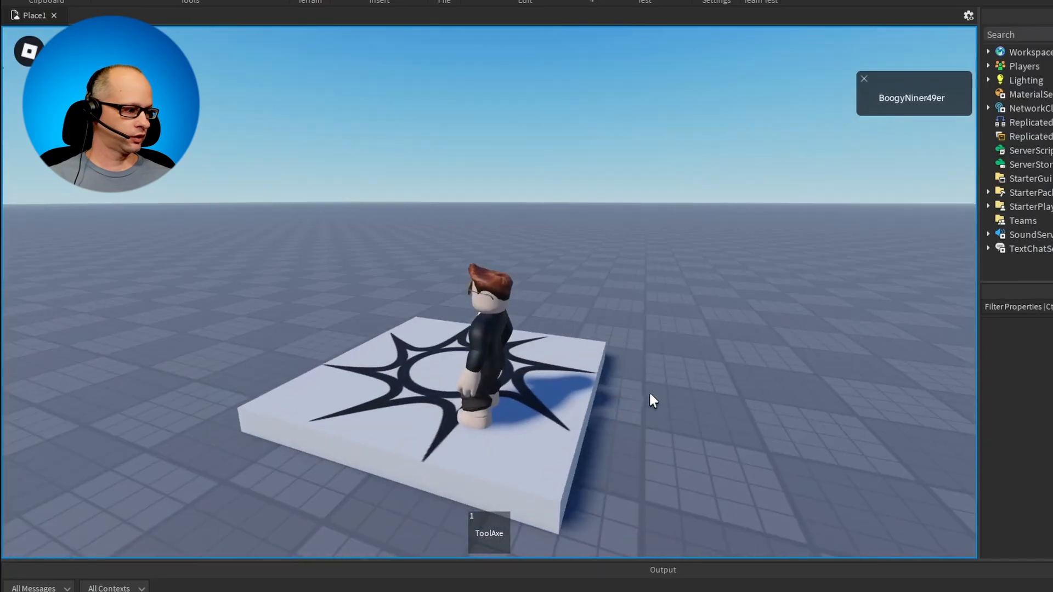
key(1)
right_drag(644, 404, 640, 396)
key(d)
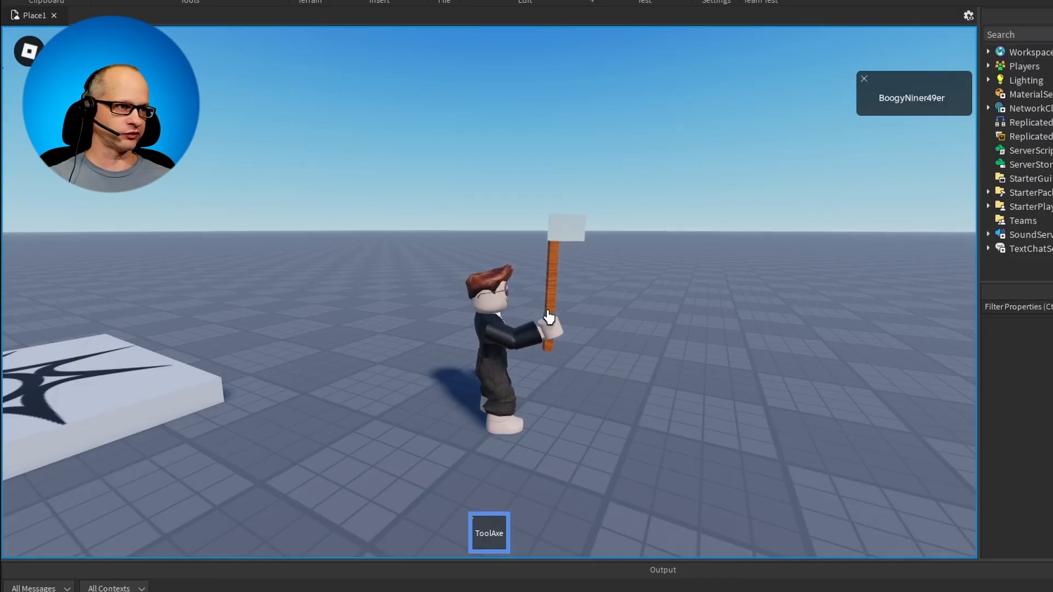
right_drag(624, 399, 616, 396)
key(a)
key(w)
key(d)
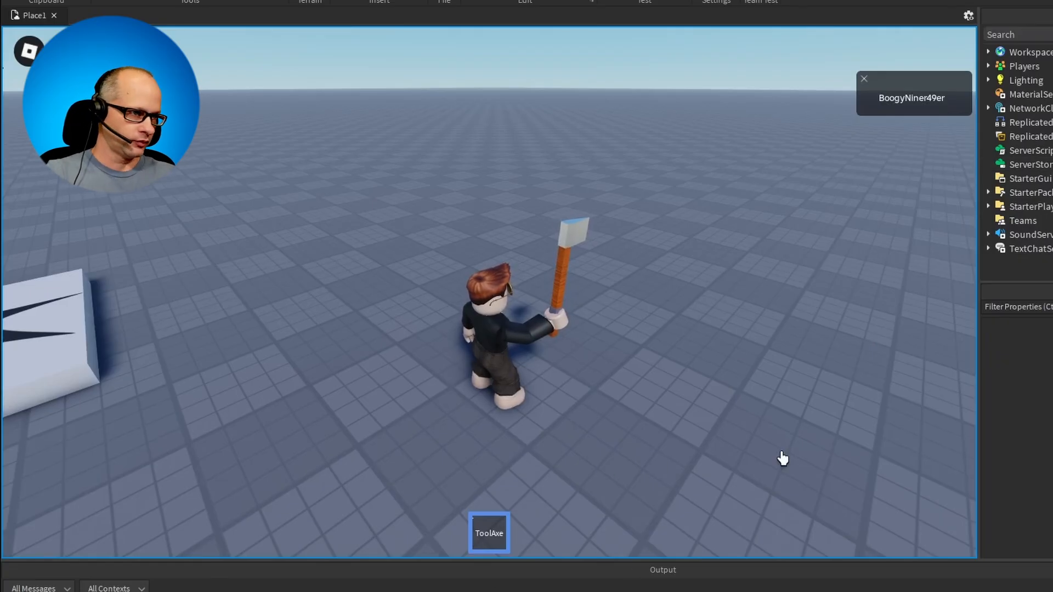
Step: Run the character in several directions with ToolAxe equipped to examine how the axe is held while moving
right_drag(768, 397, 770, 389)
key(w)
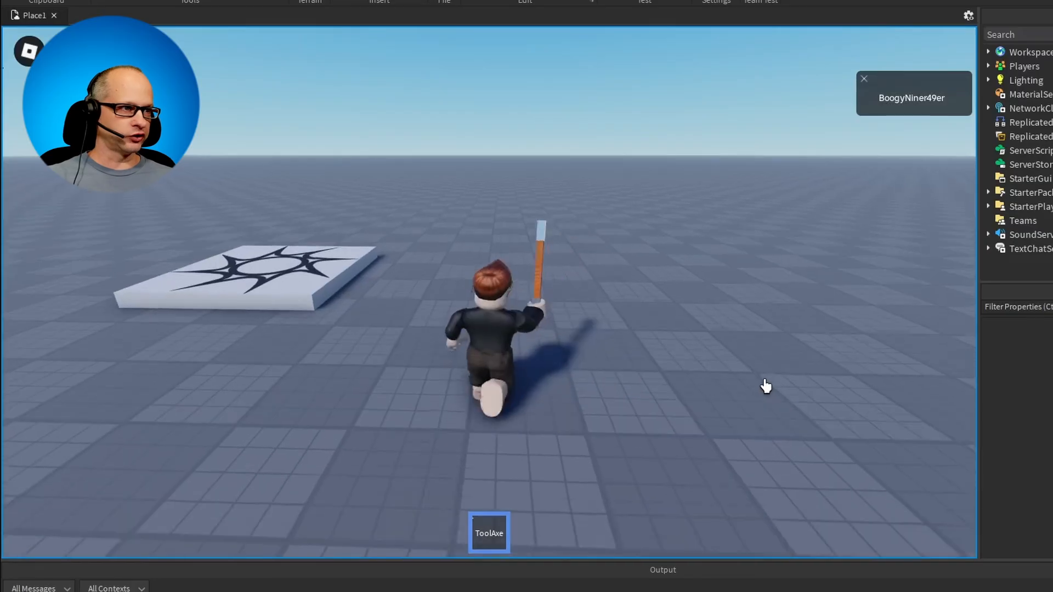
key(s)
key(a)
key(w)
key(d)
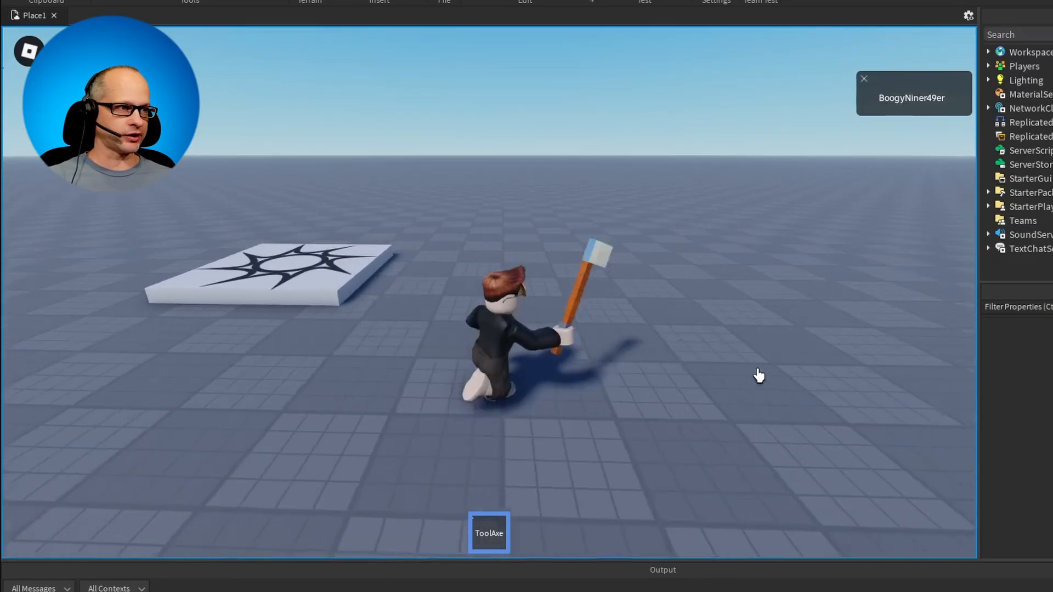
key(s)
key(a)
key(d)
key(w)
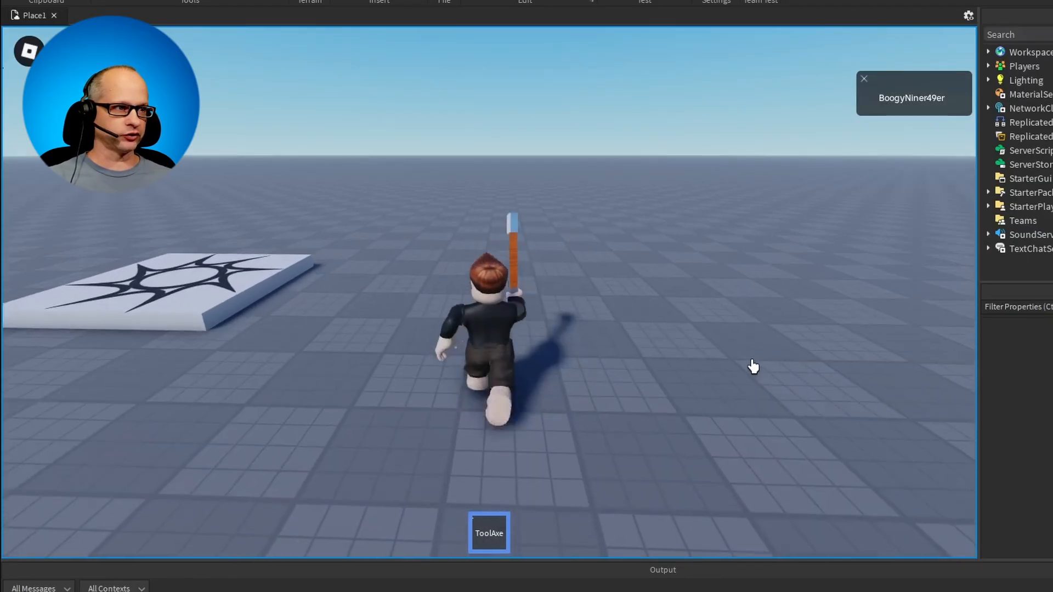
key(s)
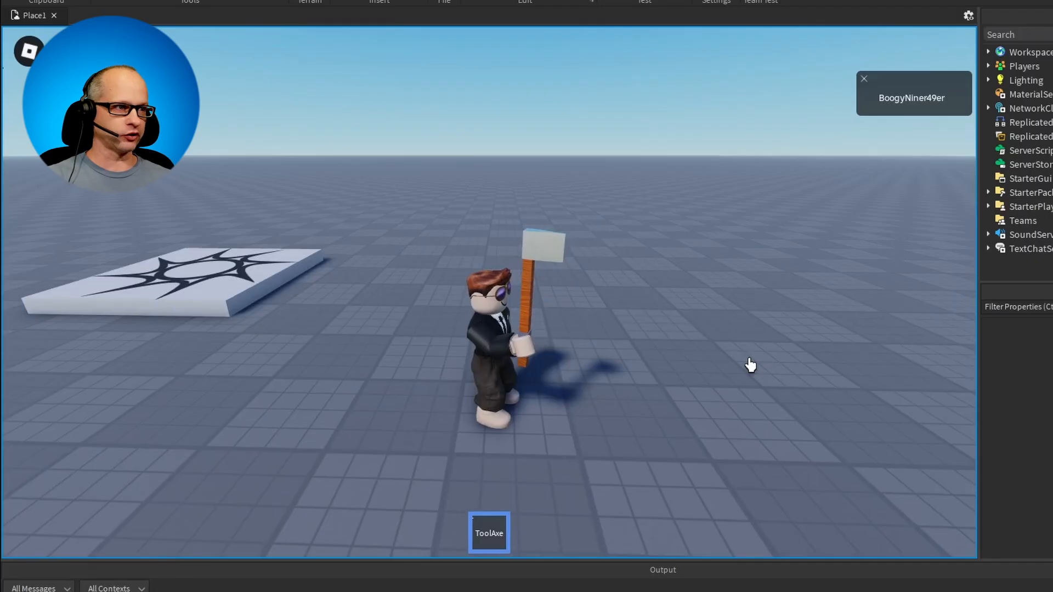